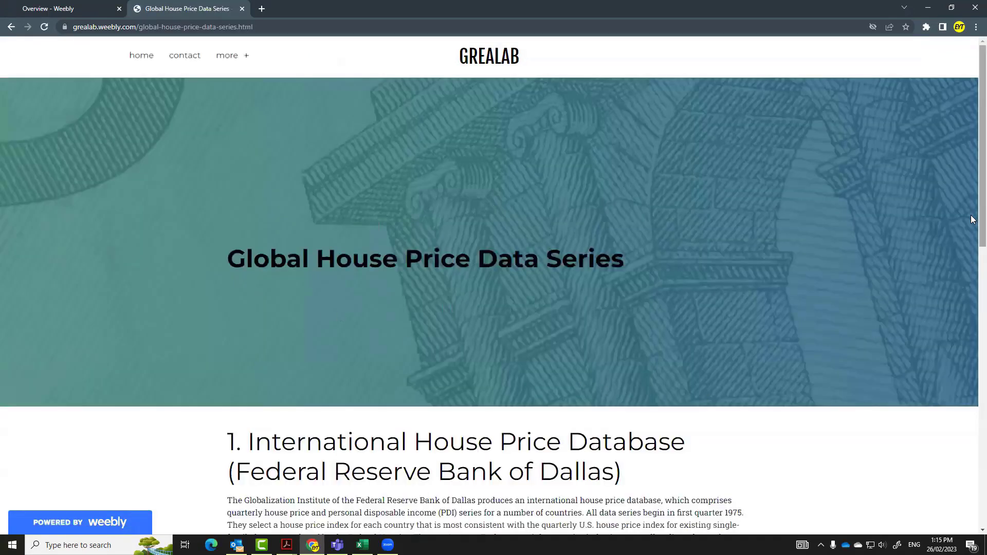
Open the OECD housing prices data link from the Global House Price Data Series page.
scroll(972, 221, "down", 8)
scroll(972, 427, "down", 5)
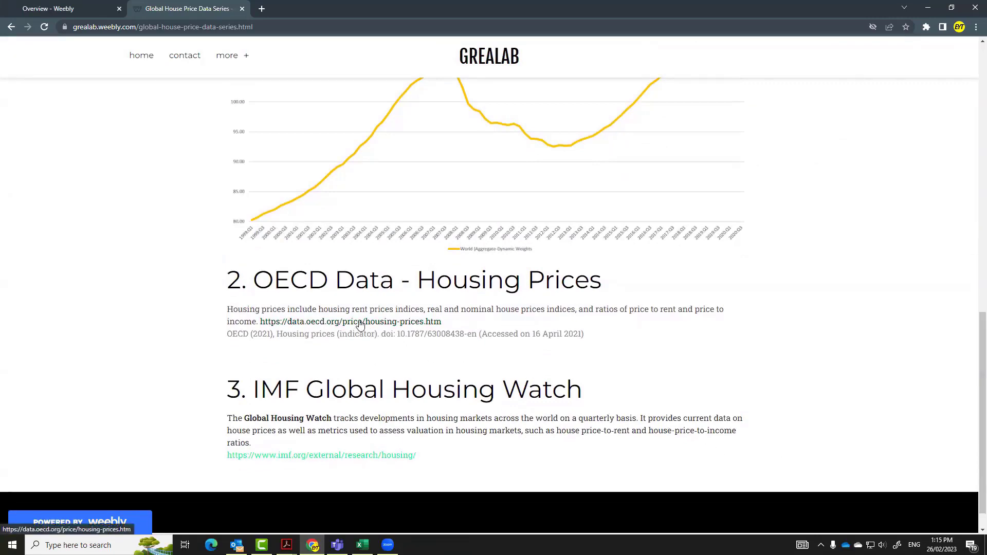
left_click(361, 323)
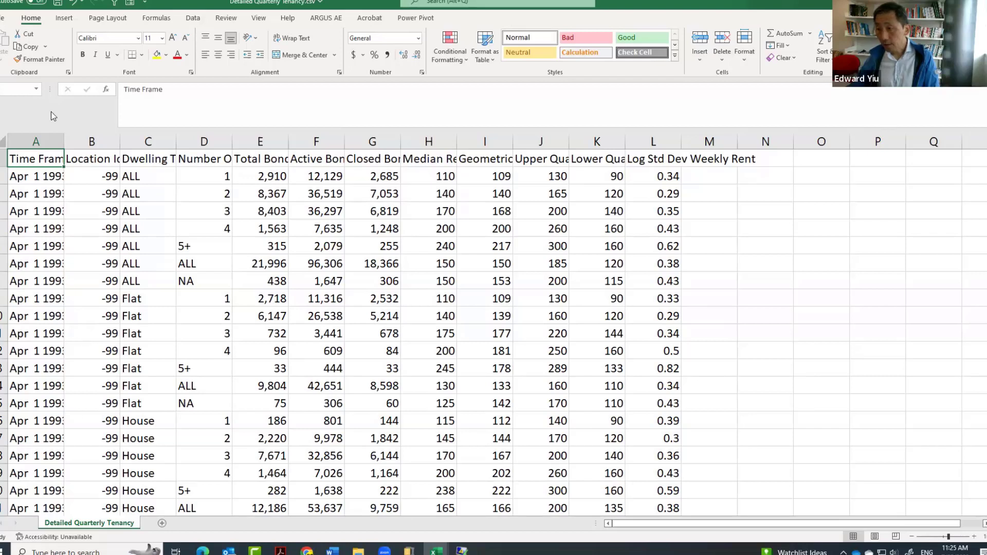
Widen the Time Frame and Dwelling Type columns in the Detailed Quarterly Tenancy sheet.
left_click_drag(61, 143, 86, 143)
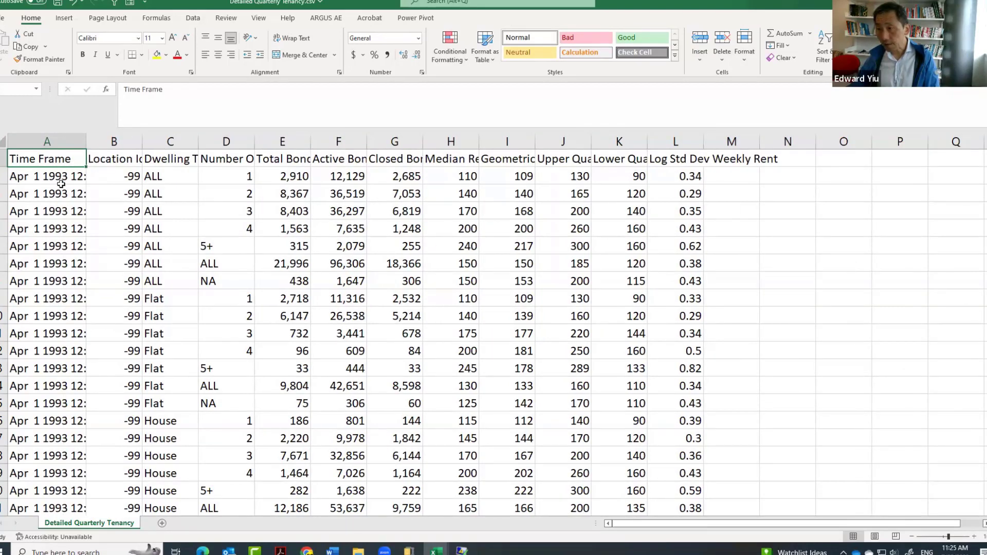
left_click(97, 160)
key("ctrl+space")
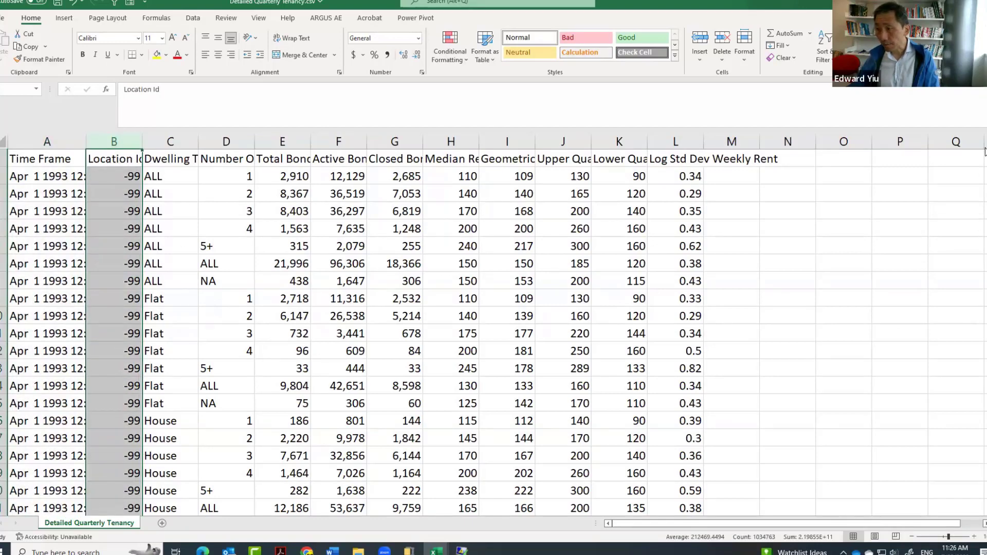
mouse_move(986, 152)
left_mouse_down()
mouse_move(986, 309)
mouse_move(986, 152)
left_mouse_up()
left_click(175, 143)
left_click_drag(199, 143, 219, 143)
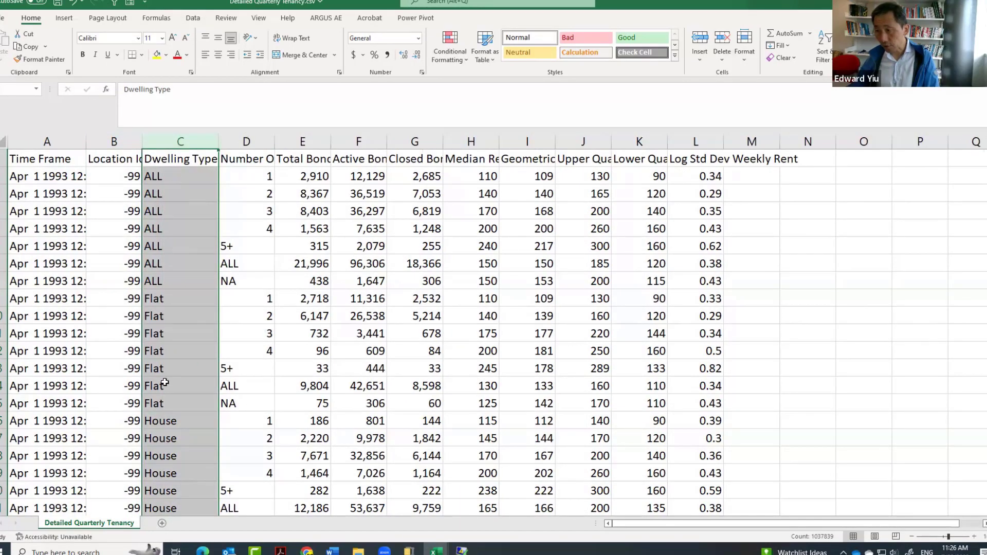
Widen the Number Of Beds, Total Bonds and Median Rent columns so their full headings fit.
double_click(275, 142)
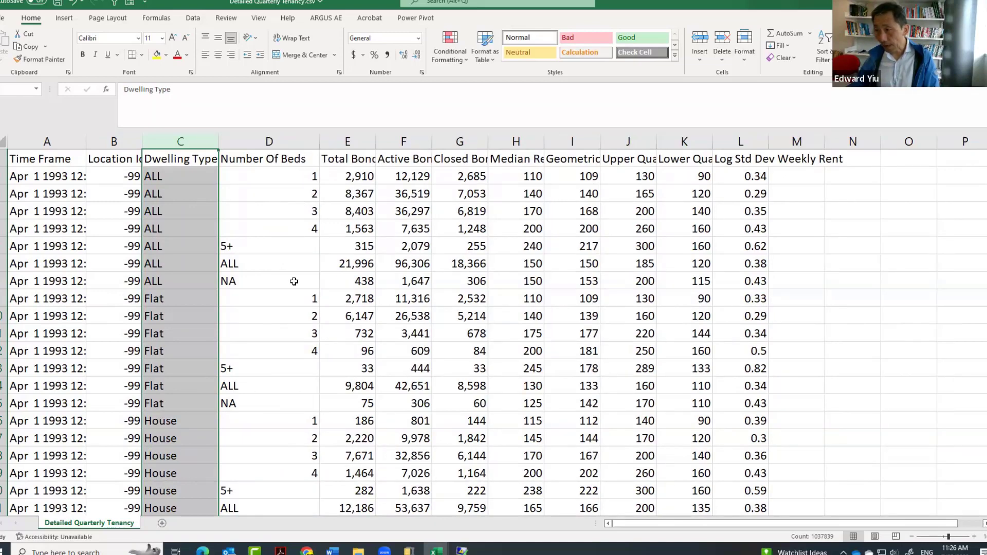
double_click(376, 142)
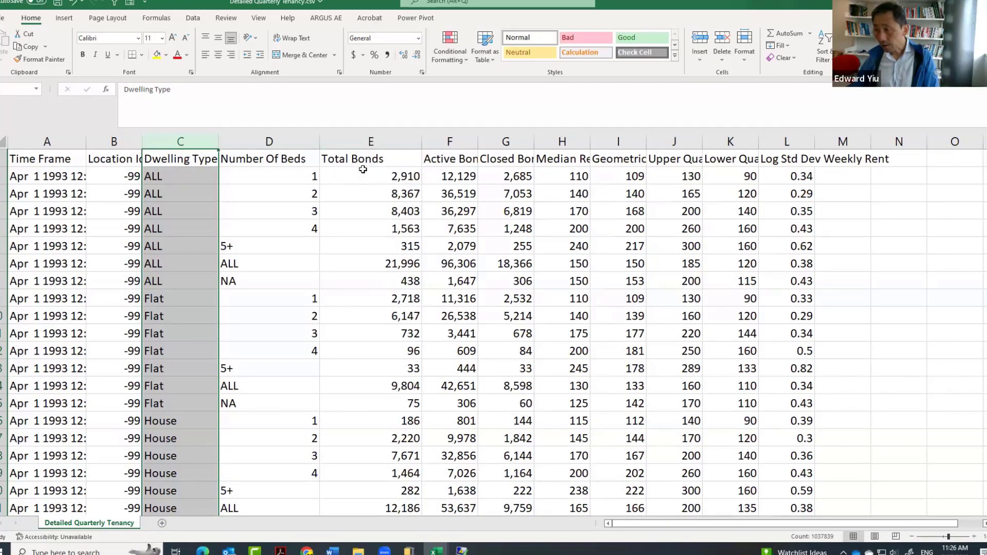
left_click(572, 148)
left_click_drag(590, 141, 614, 139)
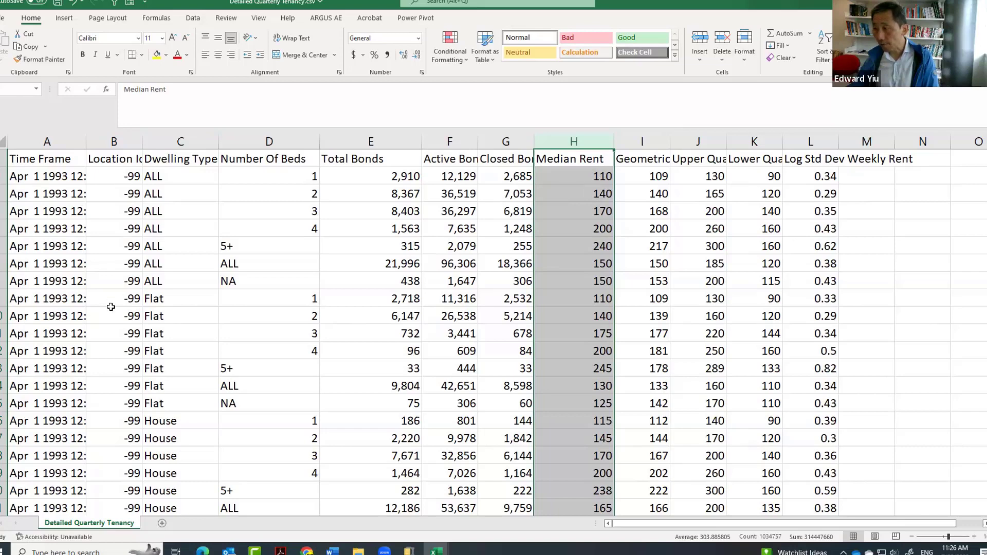
Convert the whole tenancy data range $A$1:$L$1037839 into a table with headers.
left_click(71, 155)
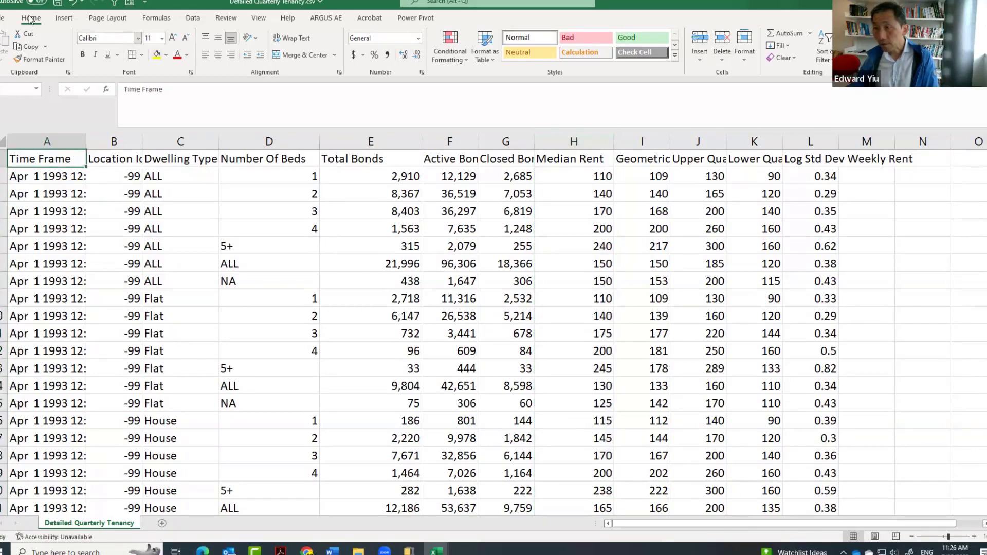
left_click(64, 18)
left_click(77, 44)
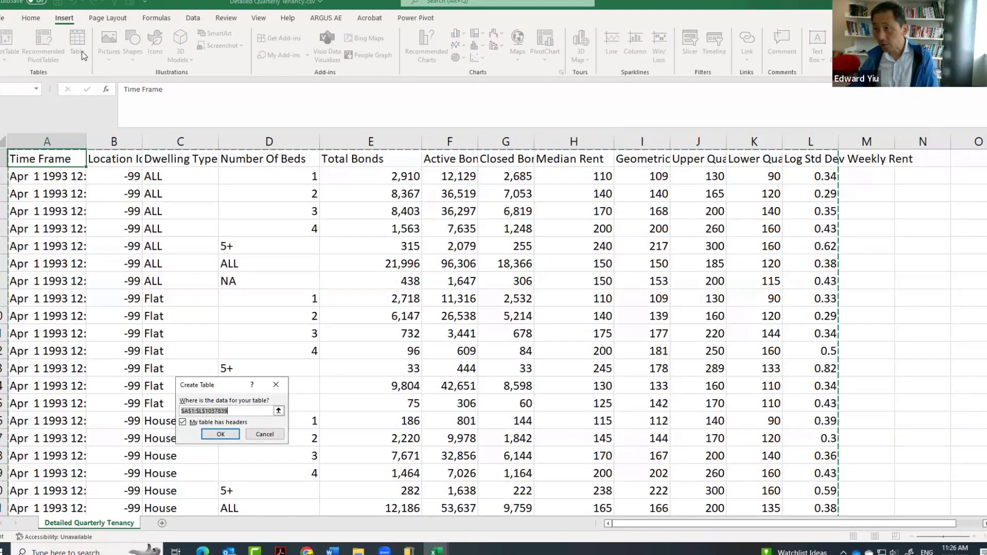
left_click(221, 434)
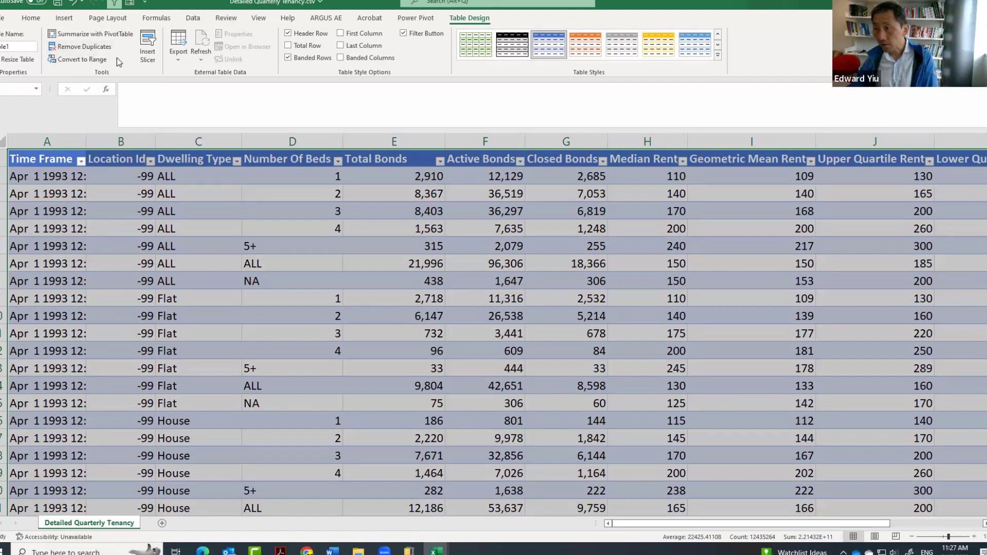
Create a PivotTable from the table on a new worksheet, with Location Id as rows and Median Rent as values.
left_click(70, 23)
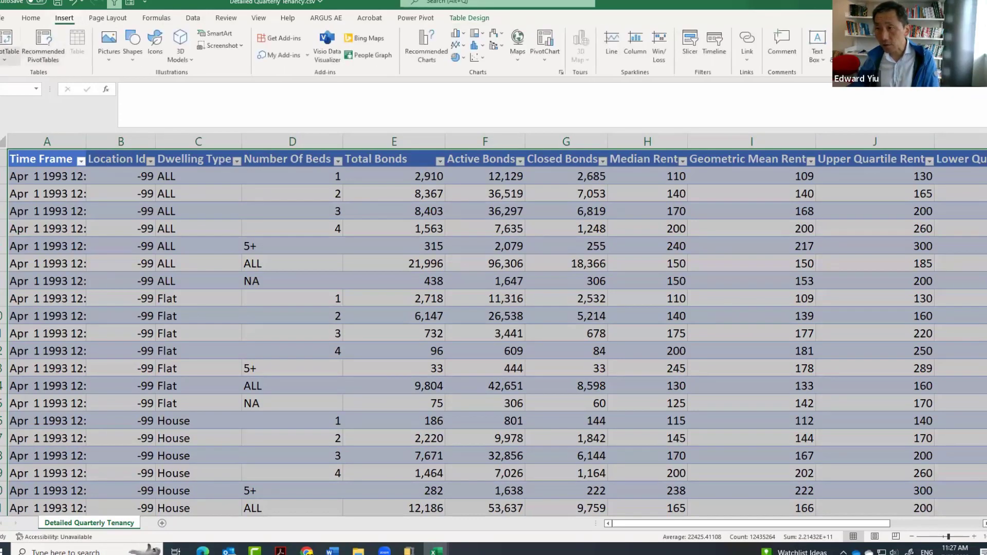
left_click(9, 40)
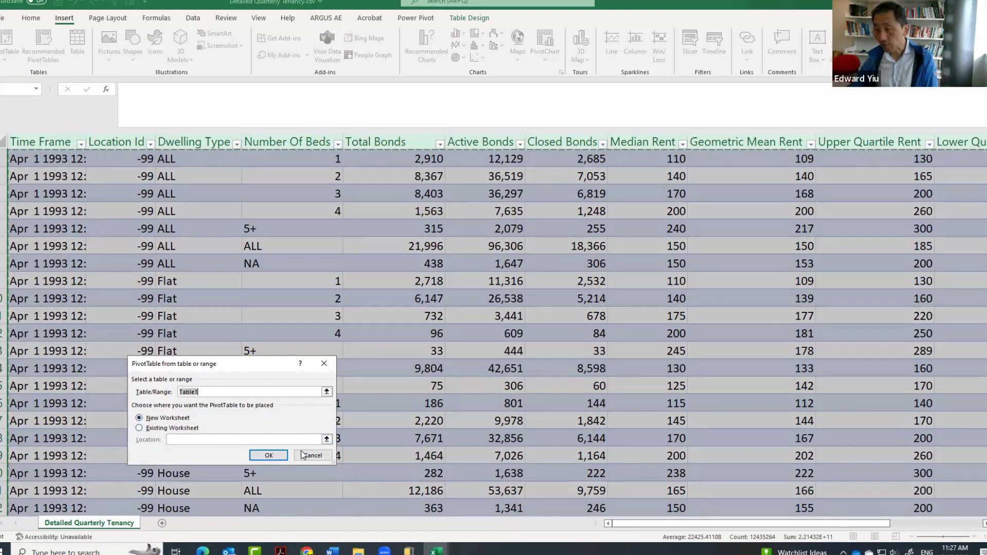
left_click(274, 458)
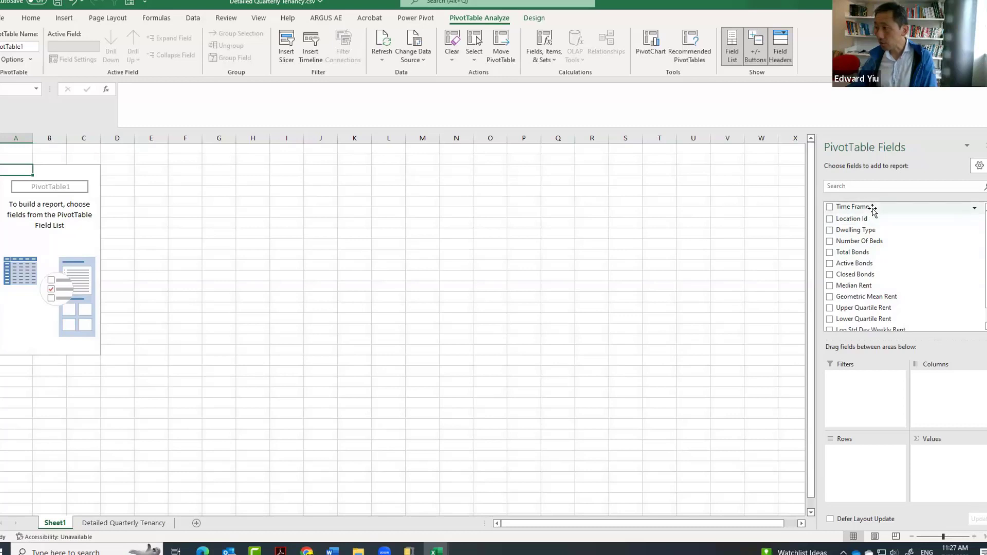
left_click_drag(862, 222, 902, 502)
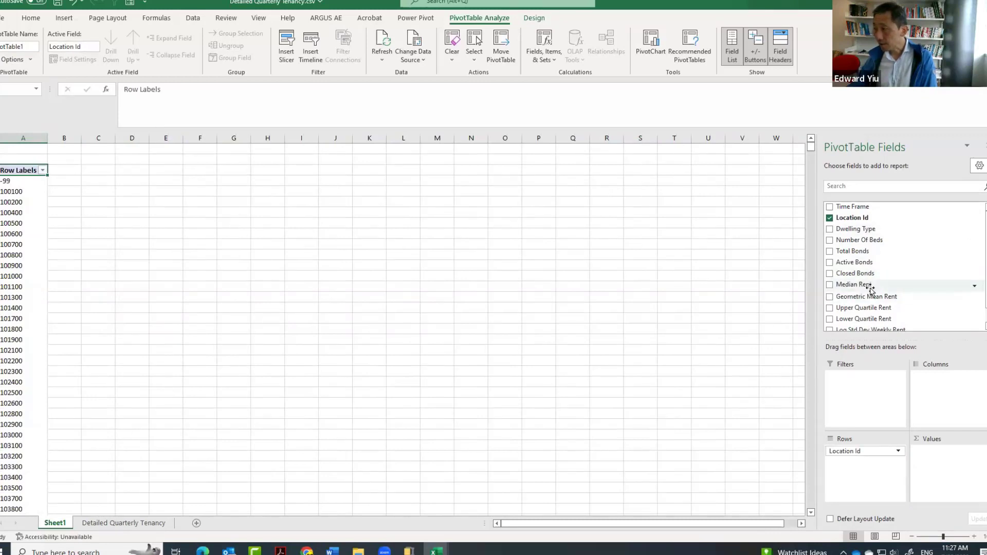
left_click_drag(871, 290, 962, 460)
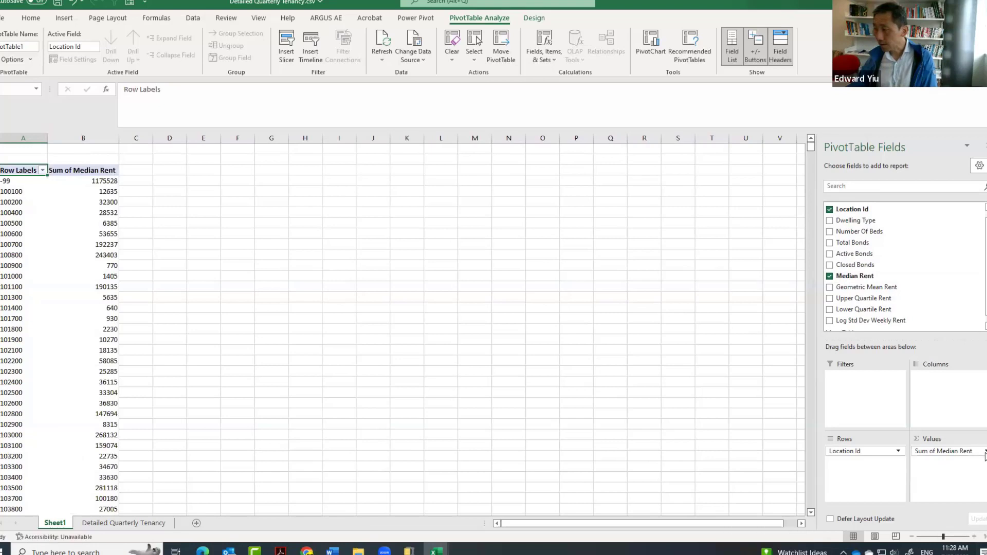
Summarize the Median Rent values by Average and format them as Number with 1 decimal place.
left_click(986, 455)
left_click(933, 442)
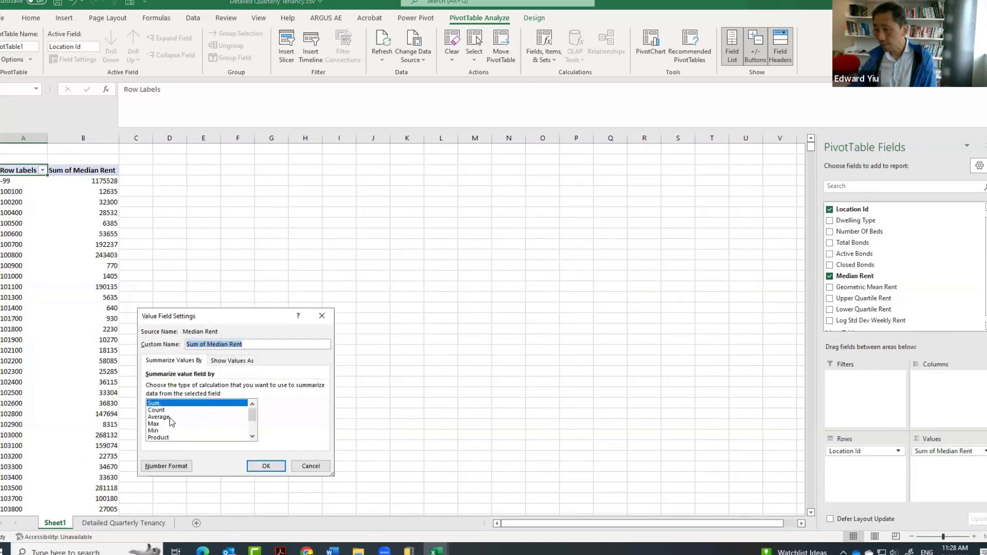
left_click(171, 417)
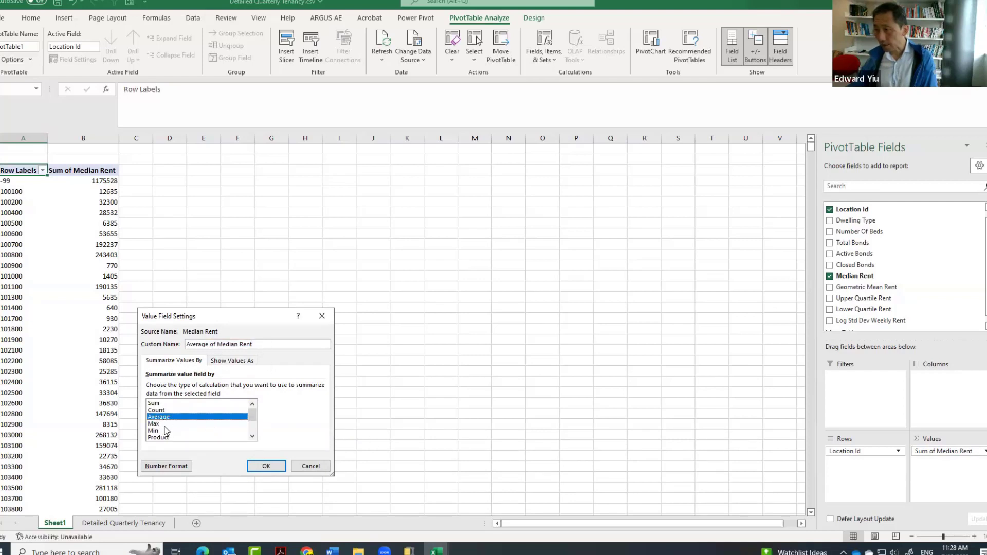
left_click(186, 469)
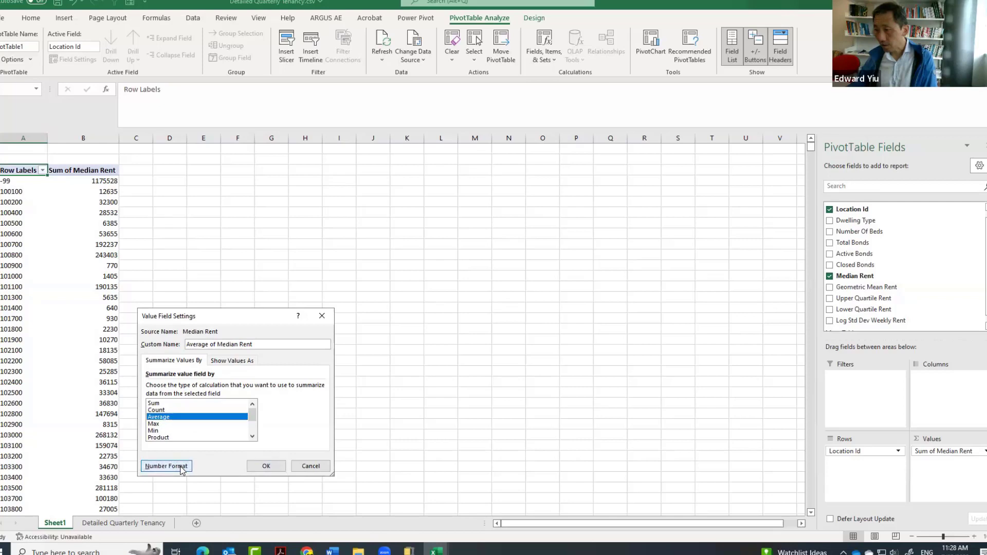
left_click(129, 323)
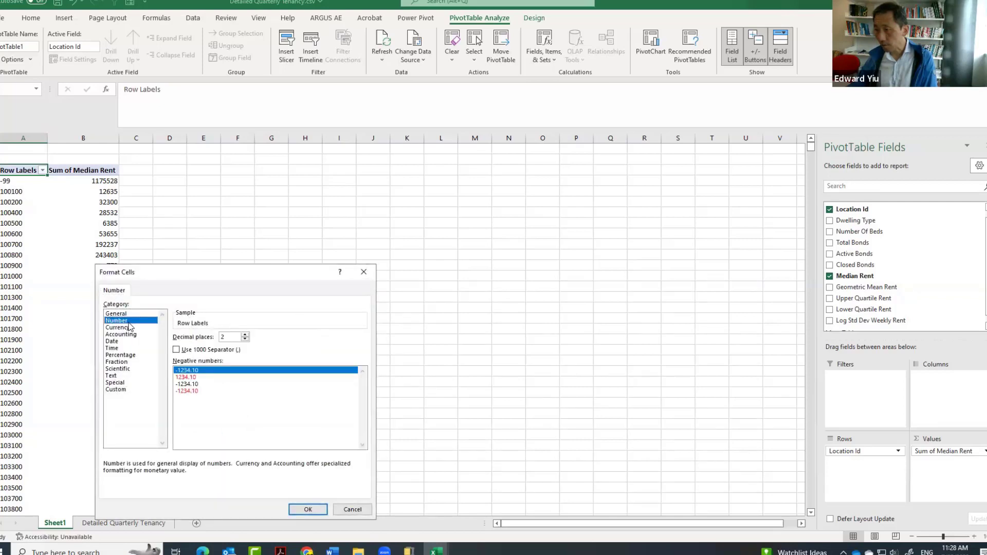
left_click(246, 340)
left_click(309, 509)
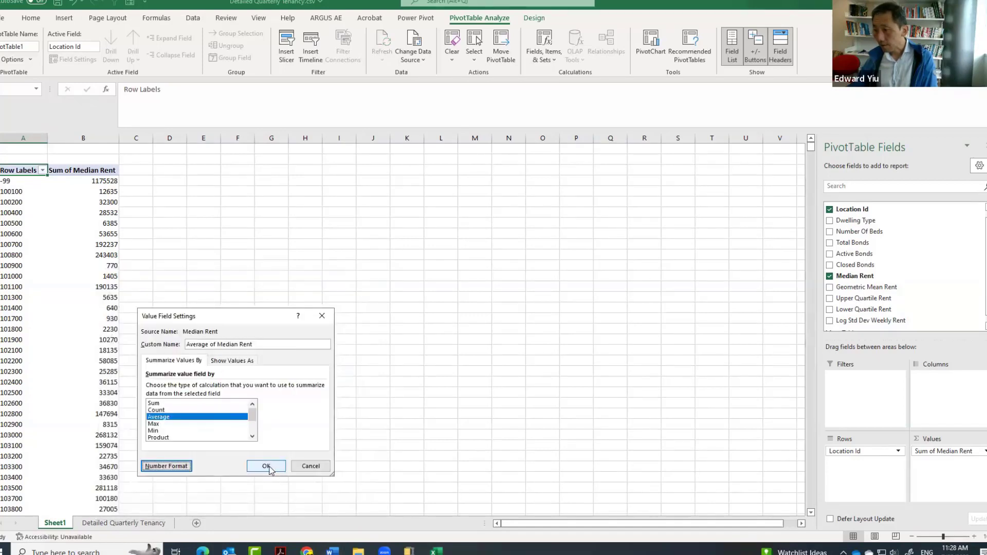
left_click(268, 466)
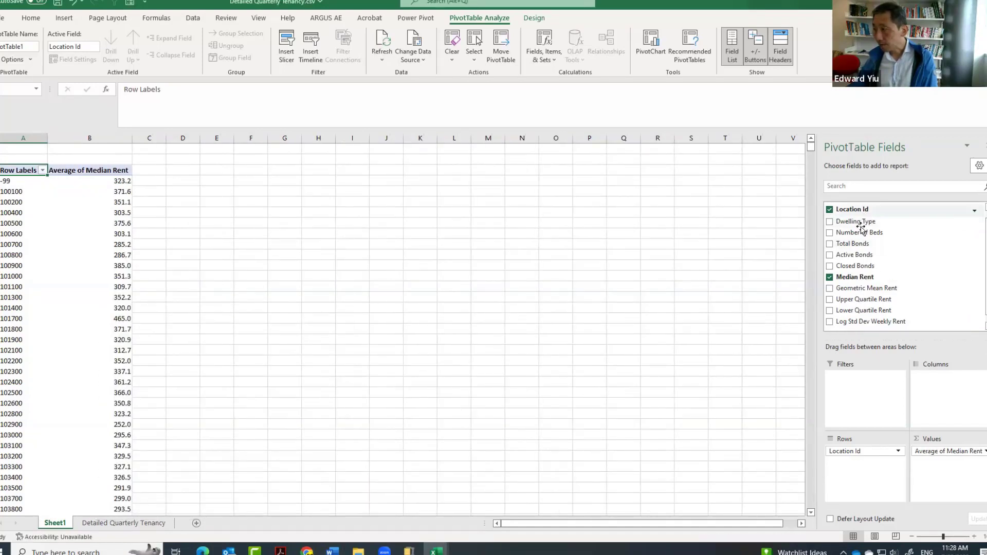
Add the Time Frame field as the columns of the PivotTable.
scroll(874, 246, "up", 1)
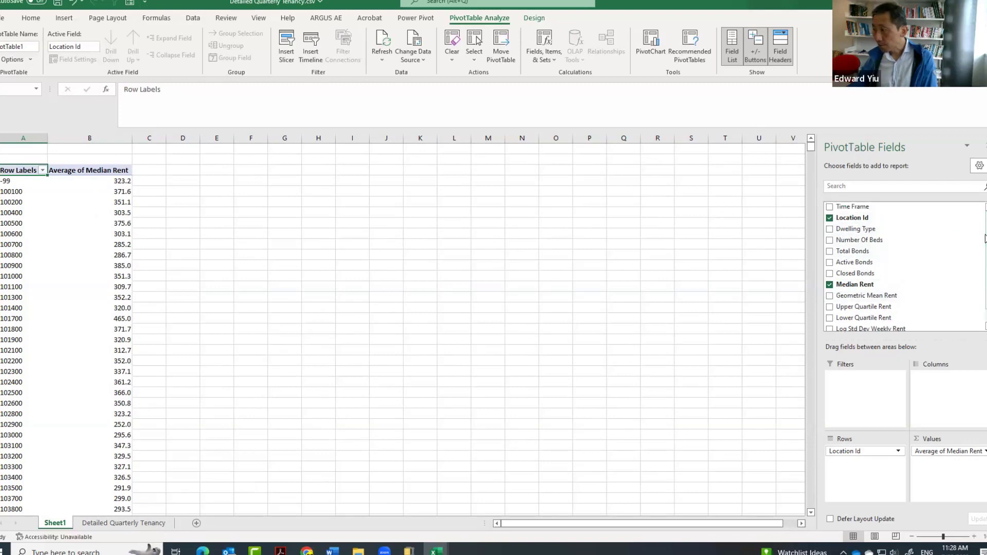
left_click_drag(879, 211, 946, 383)
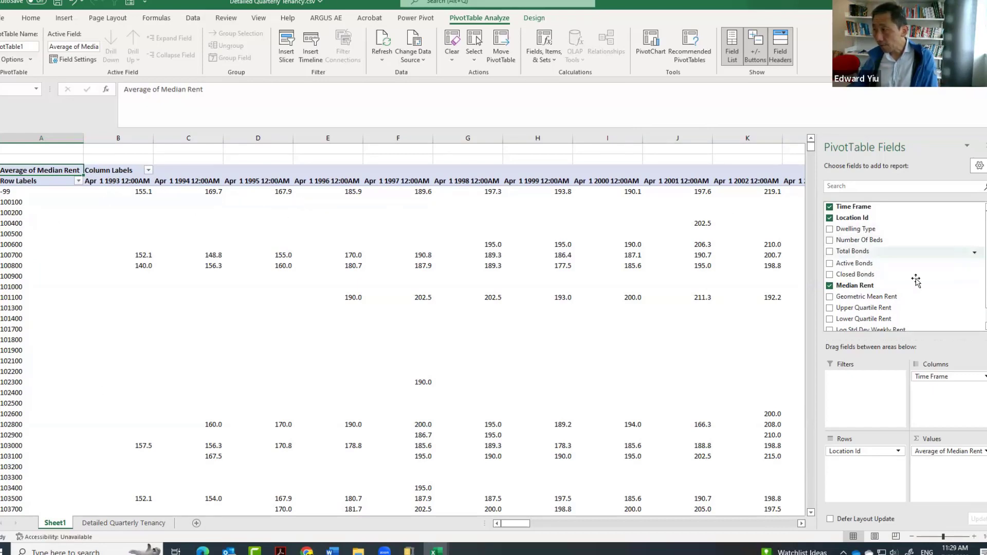
scroll(917, 278, "down", 1)
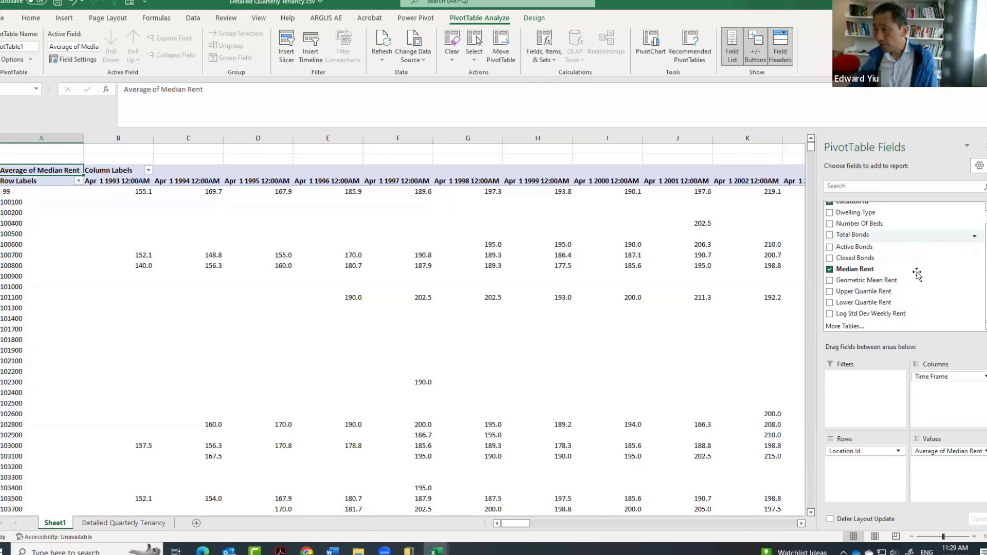
Insert two blank columns before Location Id in the Detailed Quarterly Tenancy sheet.
left_click(138, 526)
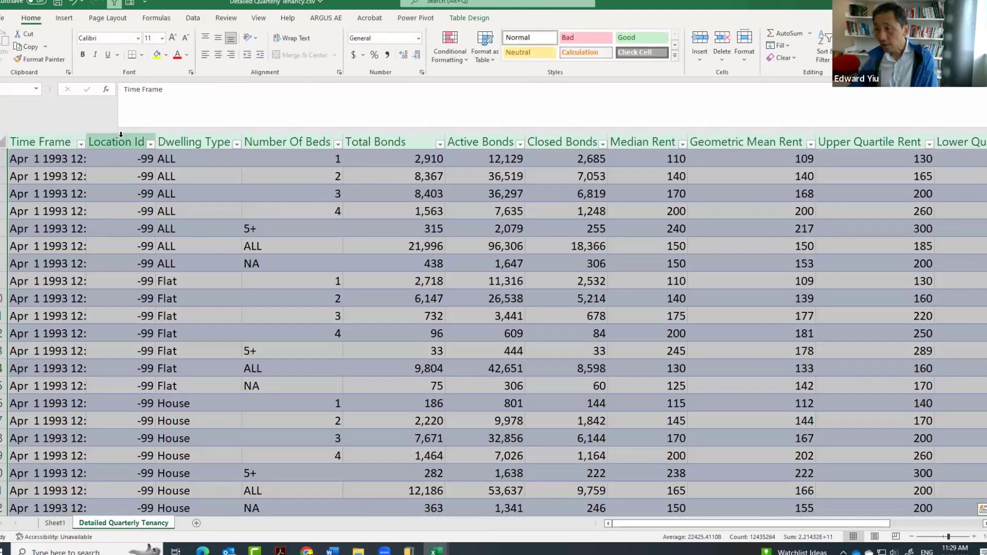
left_click(120, 135)
right_click(121, 135)
left_click(155, 222)
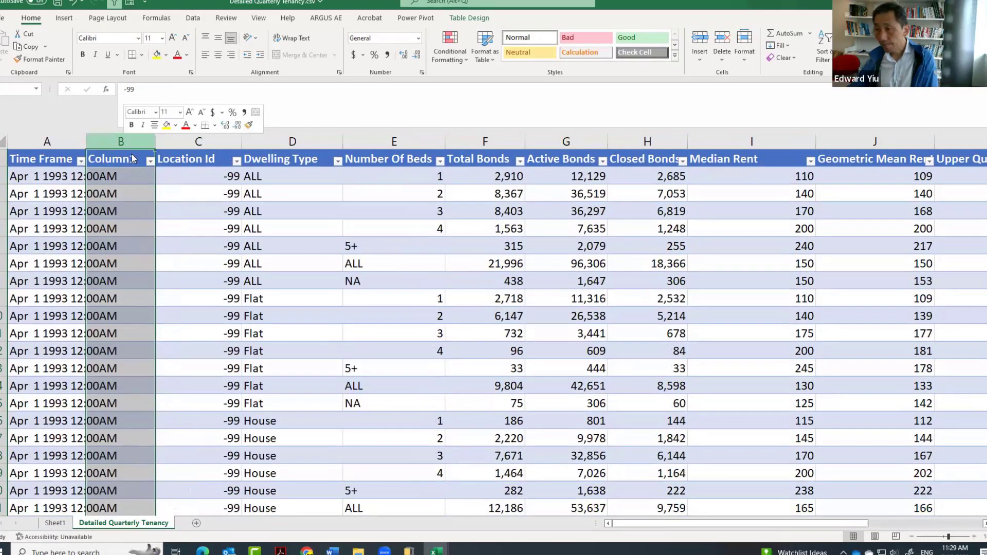
right_click(132, 158)
left_click(156, 224)
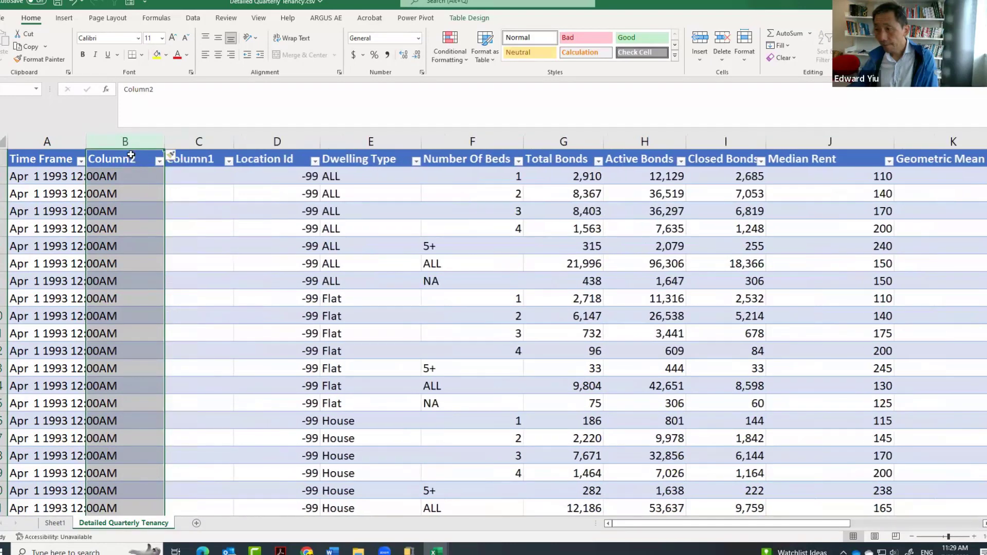
Name the two new column headers Year and Month.
left_click(131, 156)
type("Year")
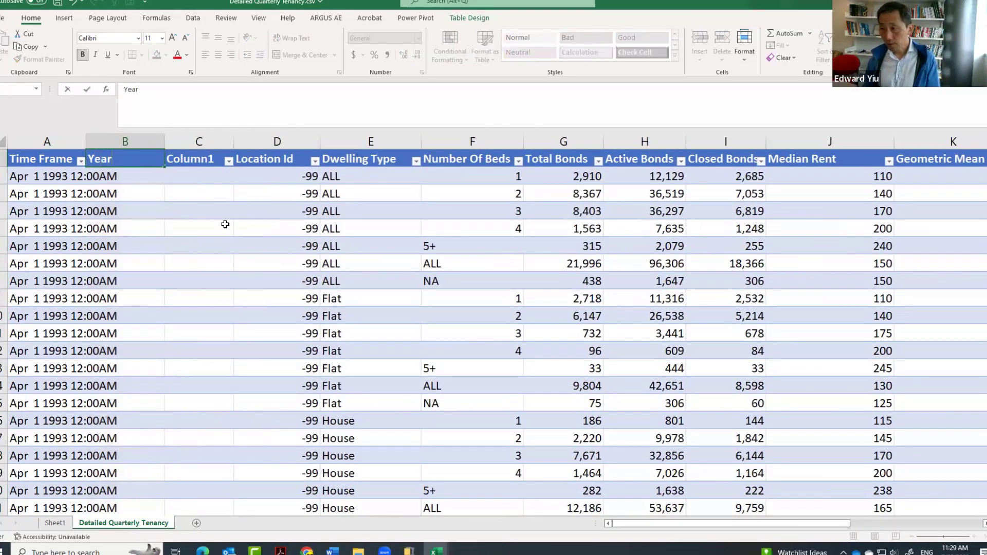
key("Tab")
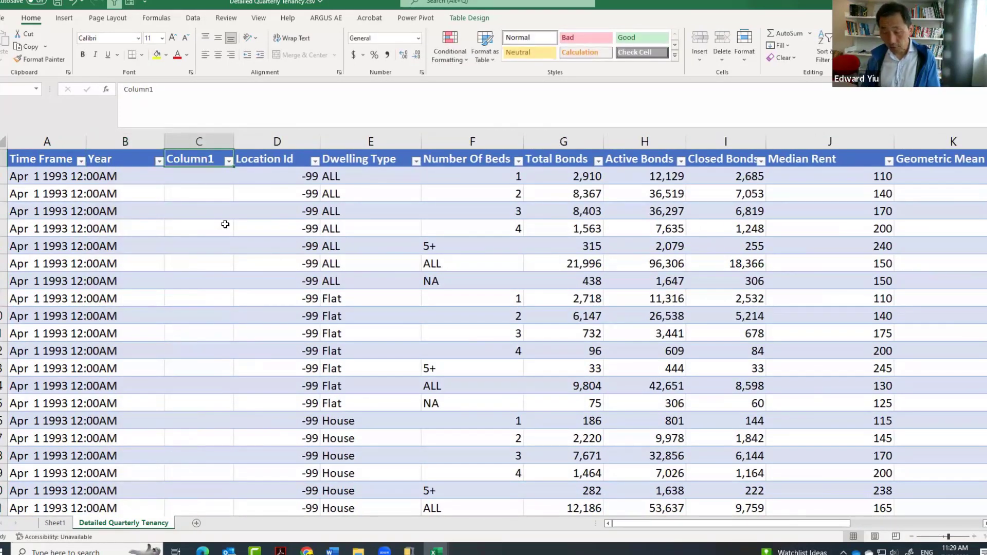
type("Month")
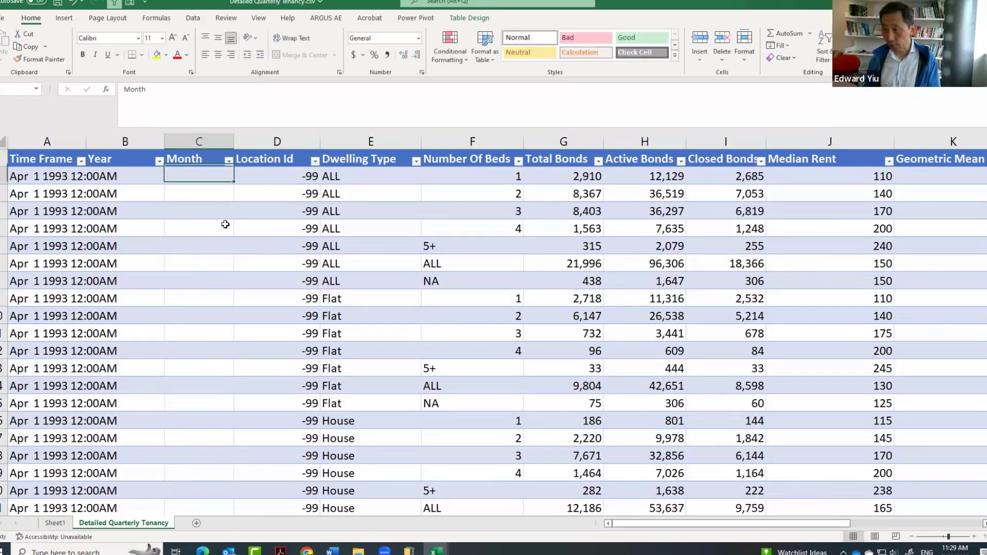
key("Return")
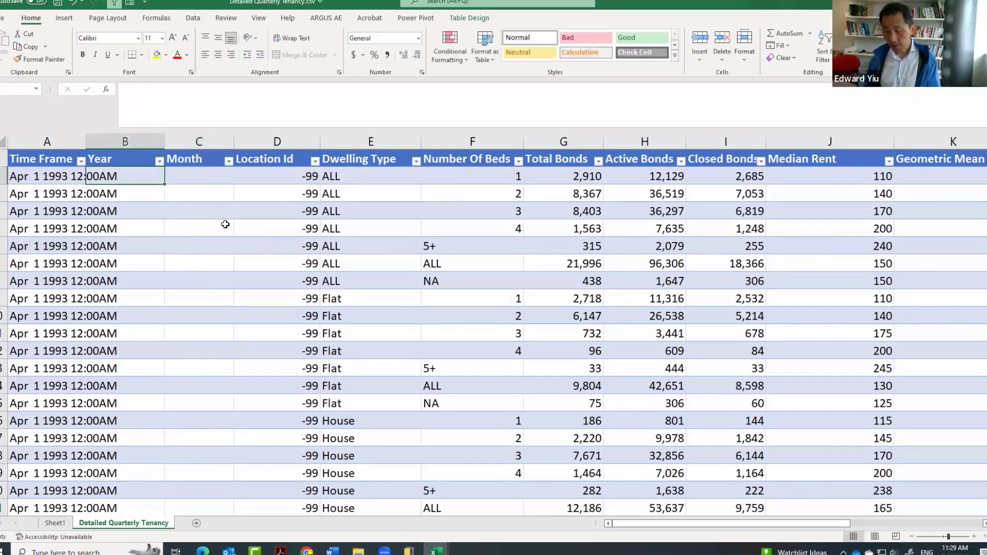
Fill the Year column with =VALUE(RIGHT(LEFT([@[Time Frame]],11),4)) to extract the year from Time Frame.
type("=va")
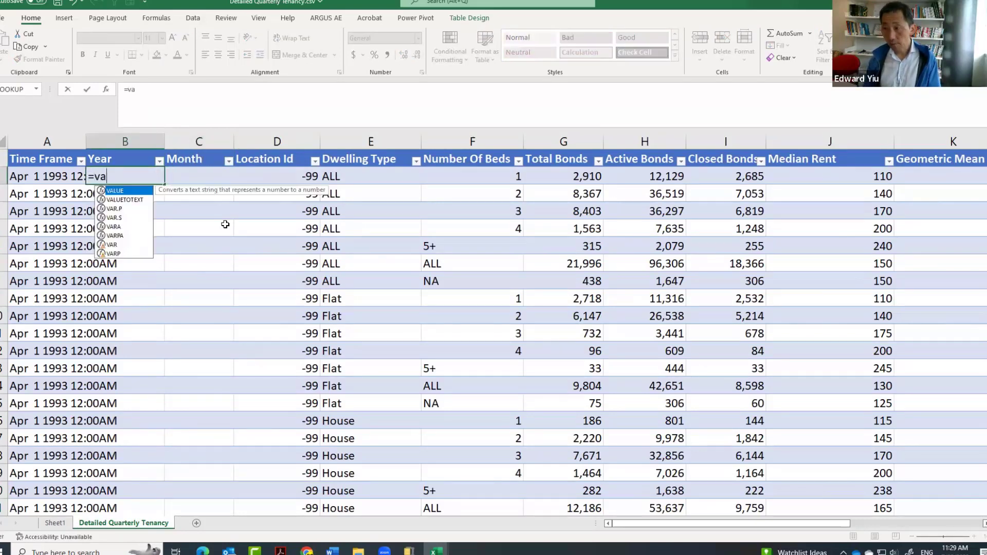
type("lue(right(")
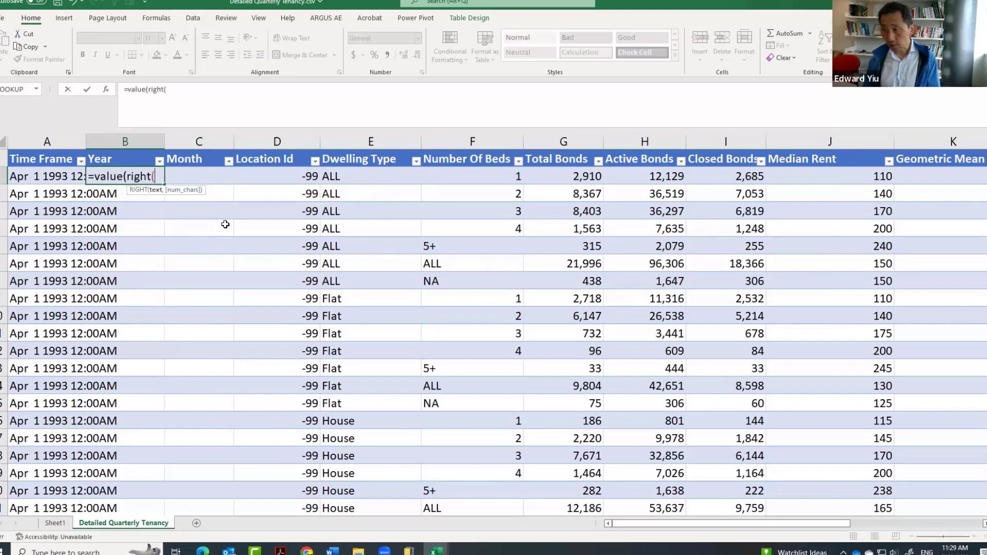
type("left(")
key("Left")
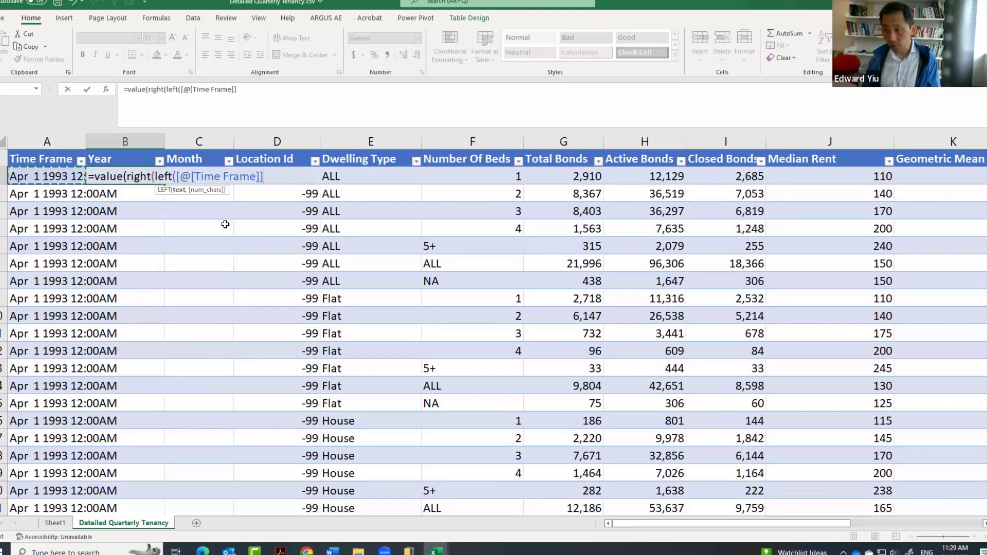
type(",11)")
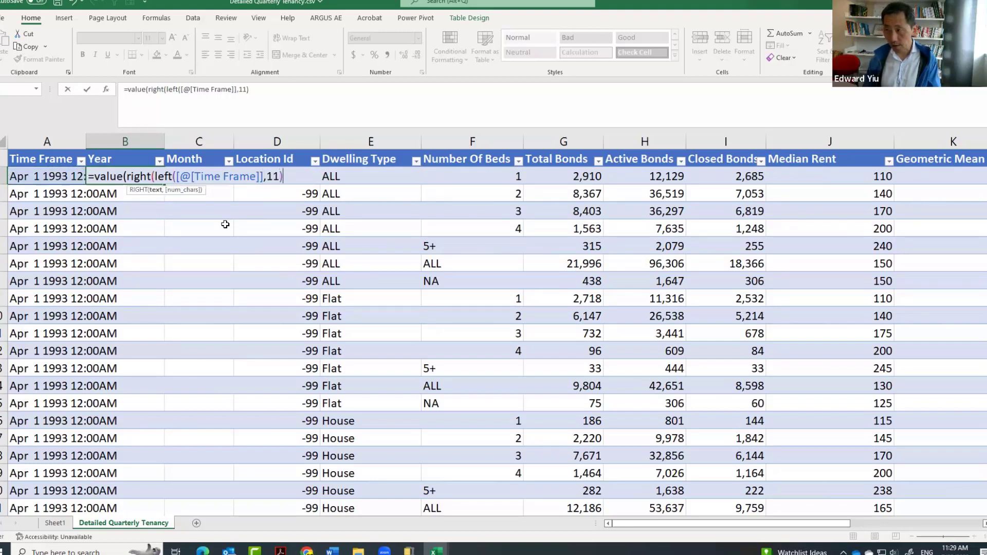
type(",")
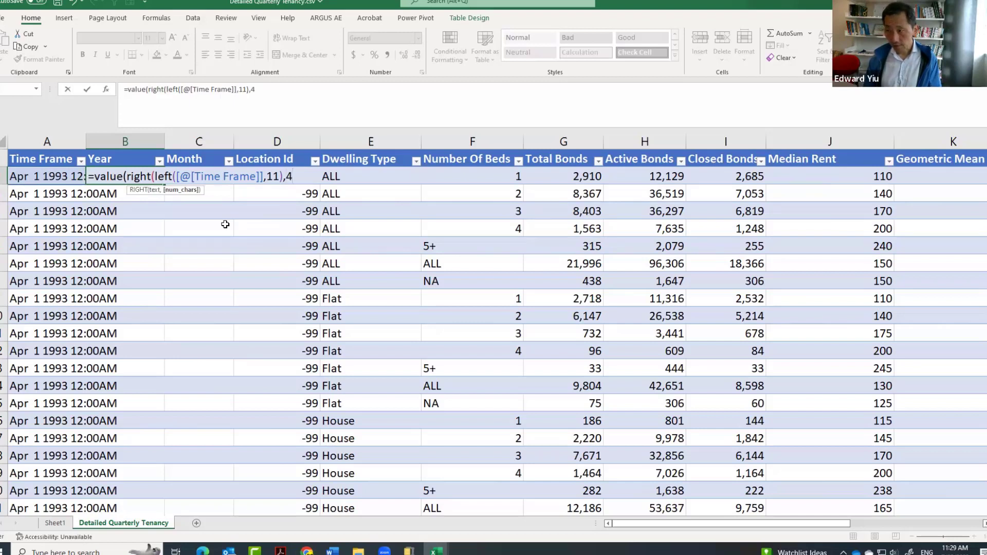
type("4)")
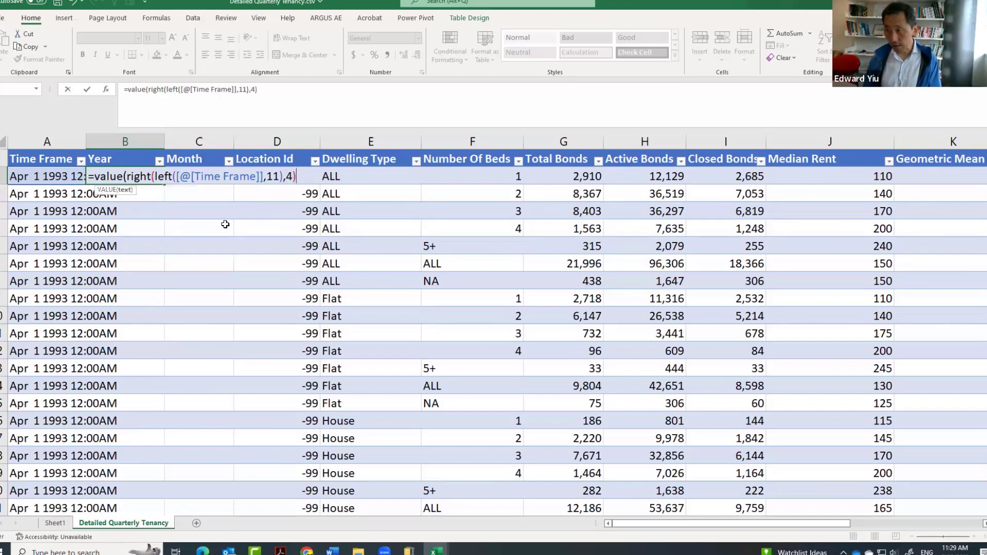
type(")")
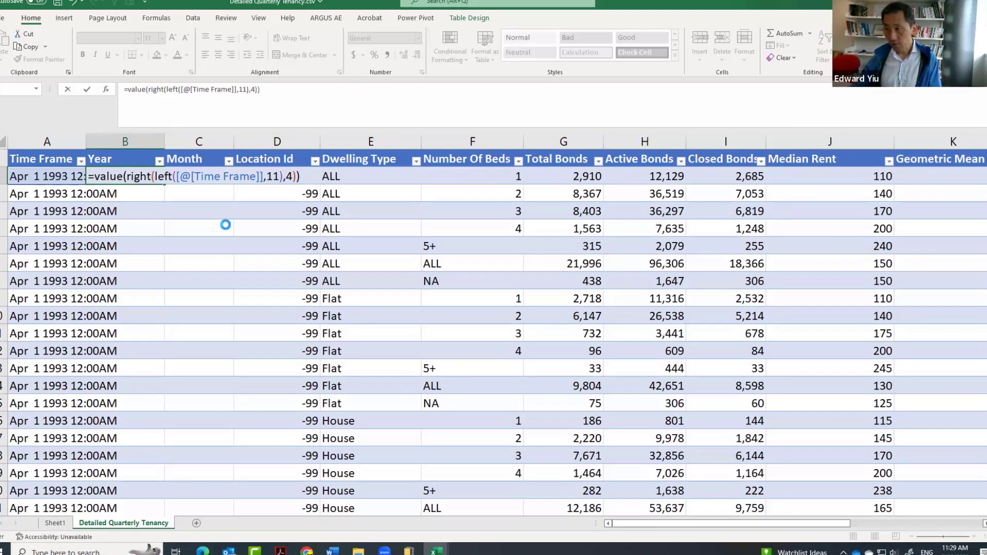
key("Return")
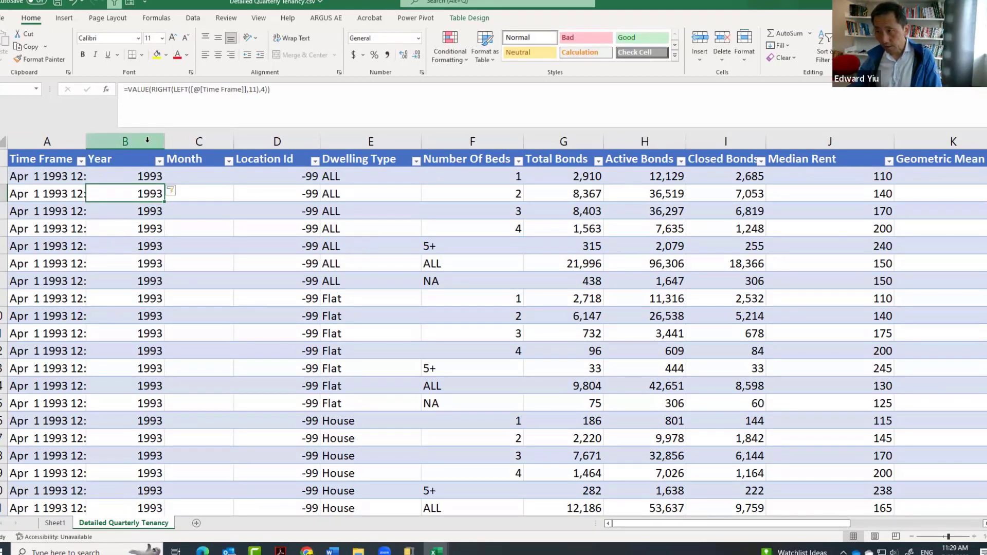
Fill the Month column with =LEFT([@[Time Frame]],3) to extract the month abbreviation.
left_click(196, 176)
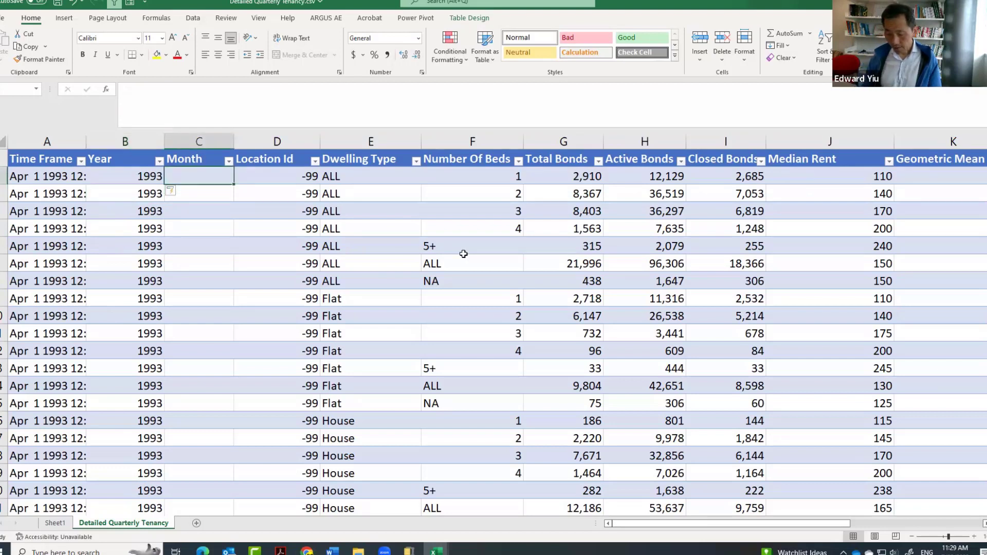
type("=left")
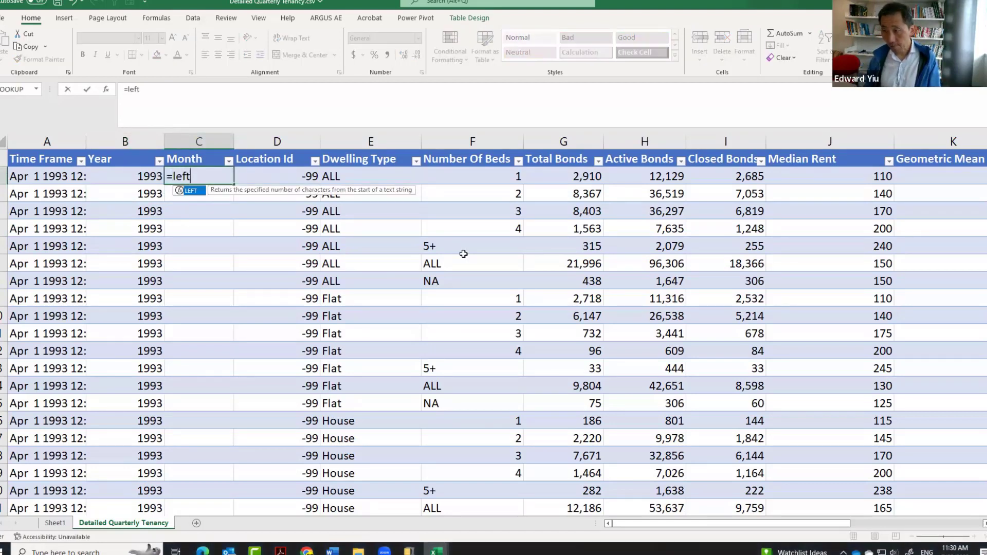
type("(")
key("Left")
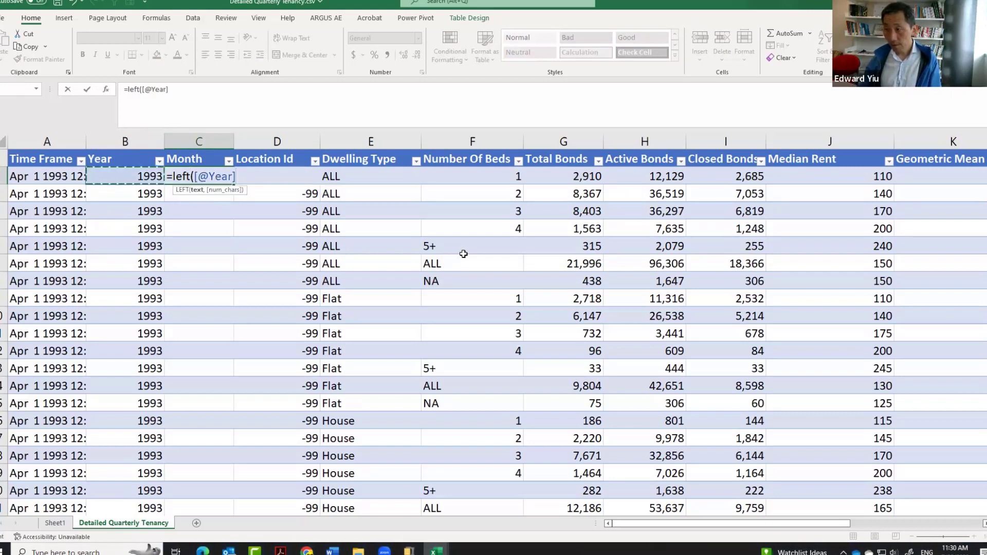
key("Left")
type(",")
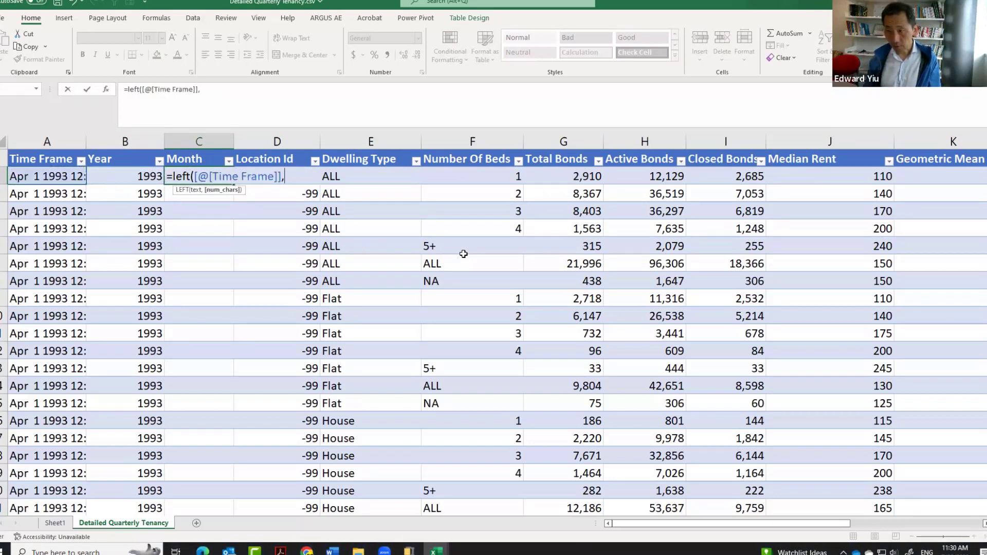
type("3)")
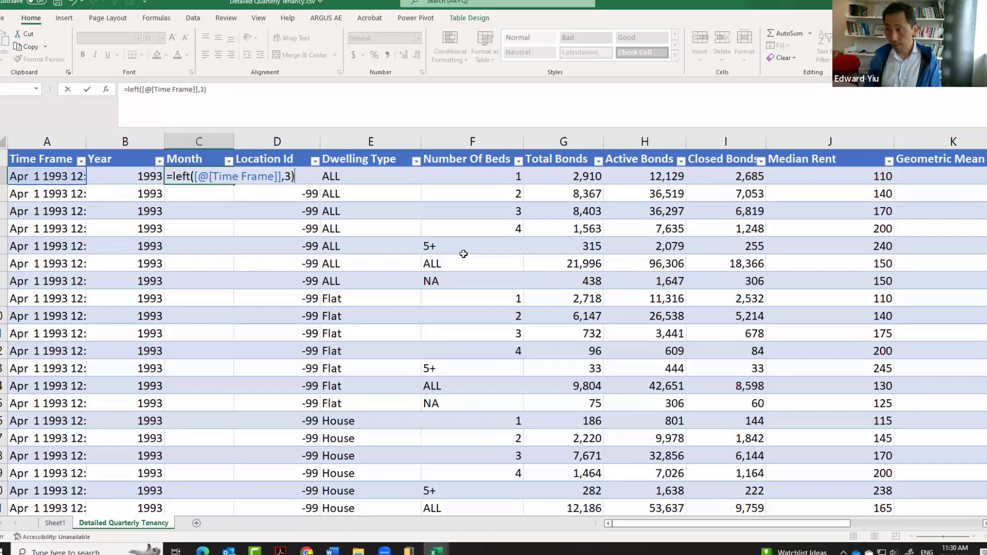
key("Return")
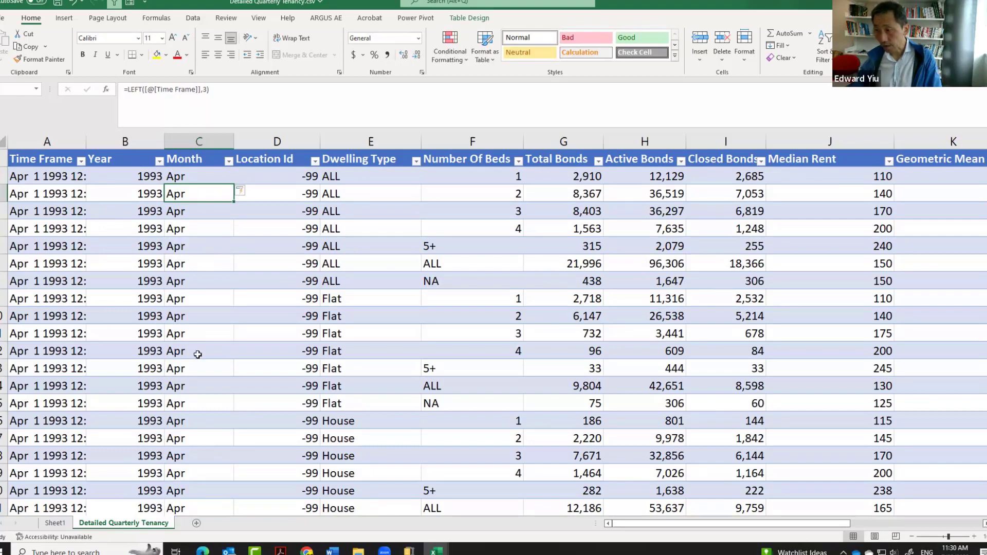
Refresh the PivotTable on Sheet1 so its field list picks up the Year and Month columns.
left_click(55, 524)
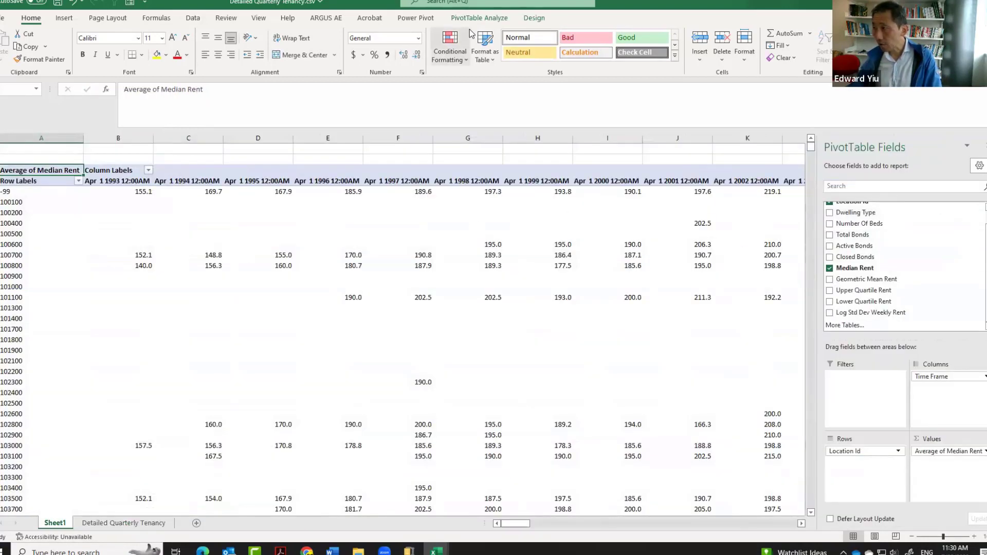
left_click(481, 18)
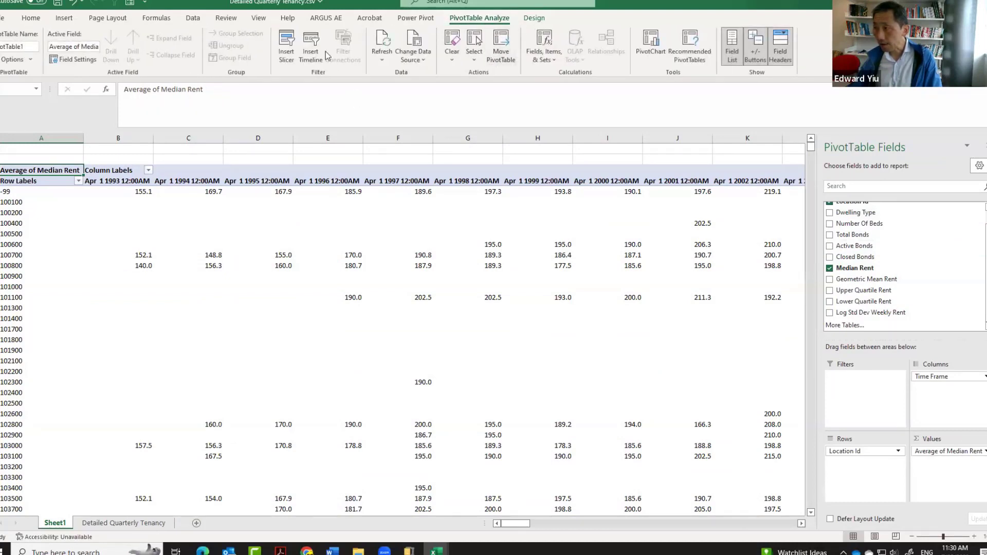
left_click(381, 49)
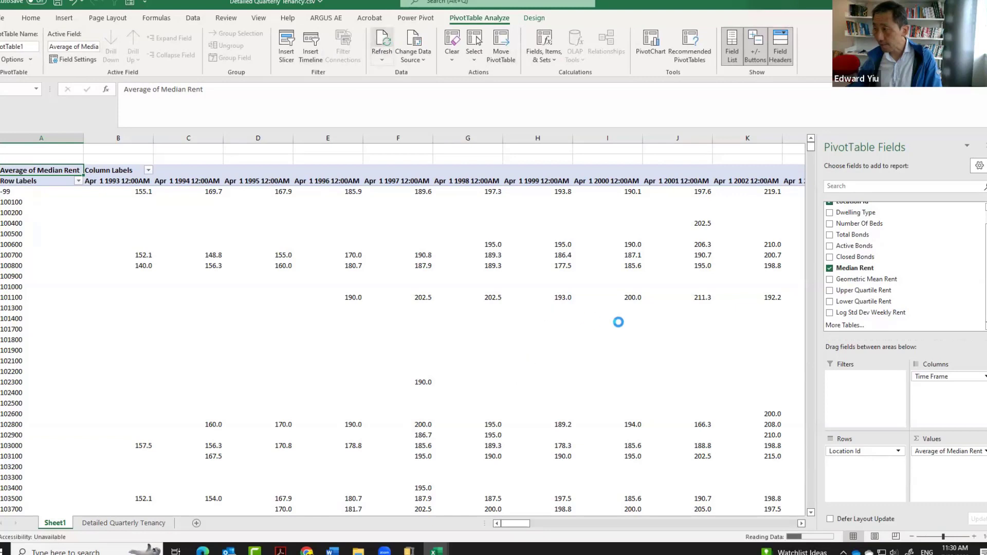
Replace Time Frame in the PivotTable columns with Year and Month, and add Dwelling Type and Number Of Beds as report filters.
scroll(857, 220, "up", 2)
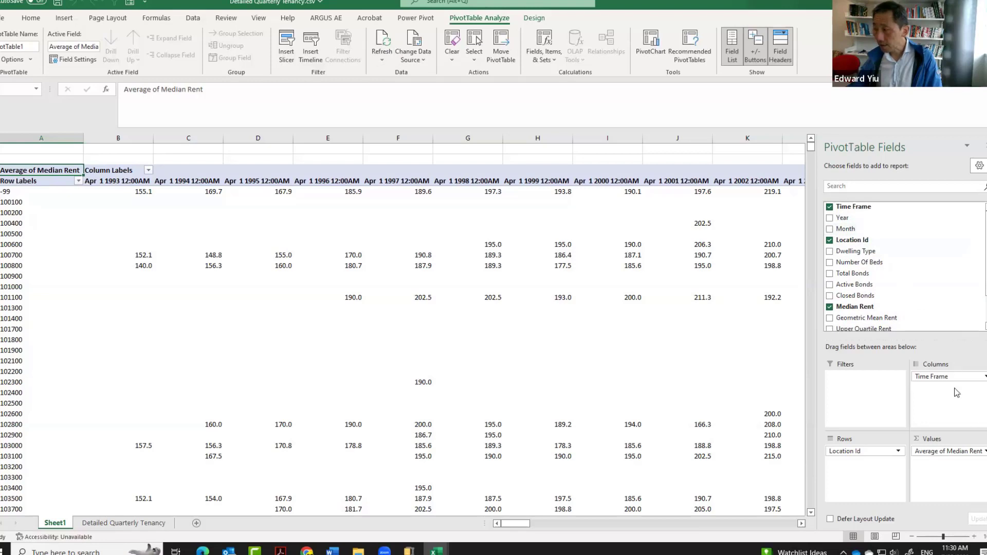
mouse_move(959, 377)
left_mouse_down()
mouse_move(969, 377)
mouse_move(858, 204)
mouse_move(851, 211)
mouse_move(951, 363)
mouse_move(951, 385)
left_mouse_up()
left_click_drag(846, 220, 941, 400)
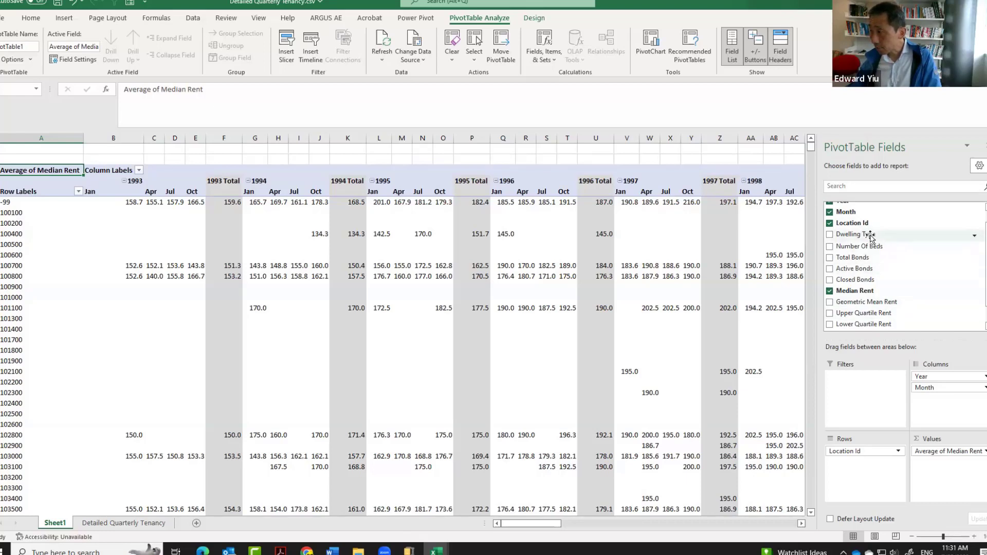
left_click_drag(872, 237, 869, 378)
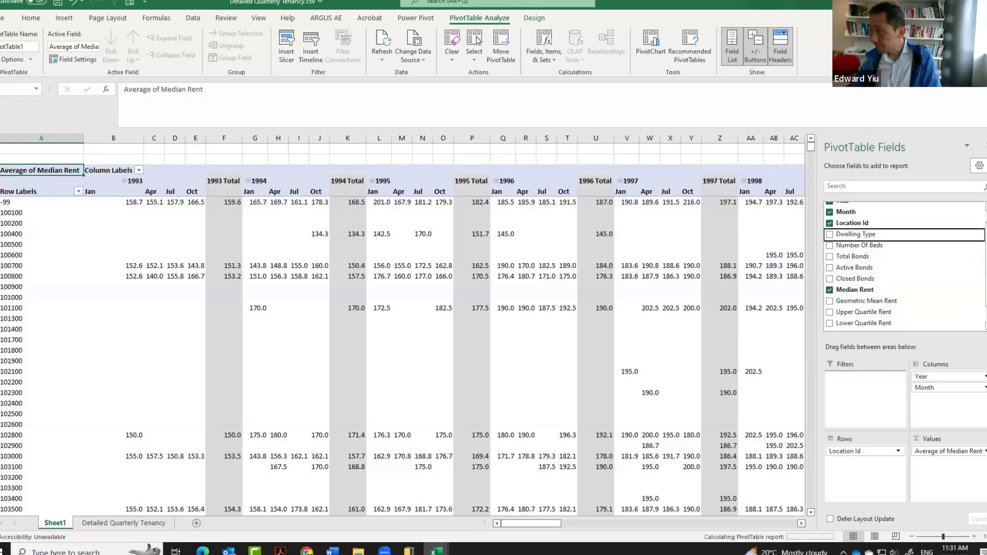
left_click_drag(859, 245, 873, 392)
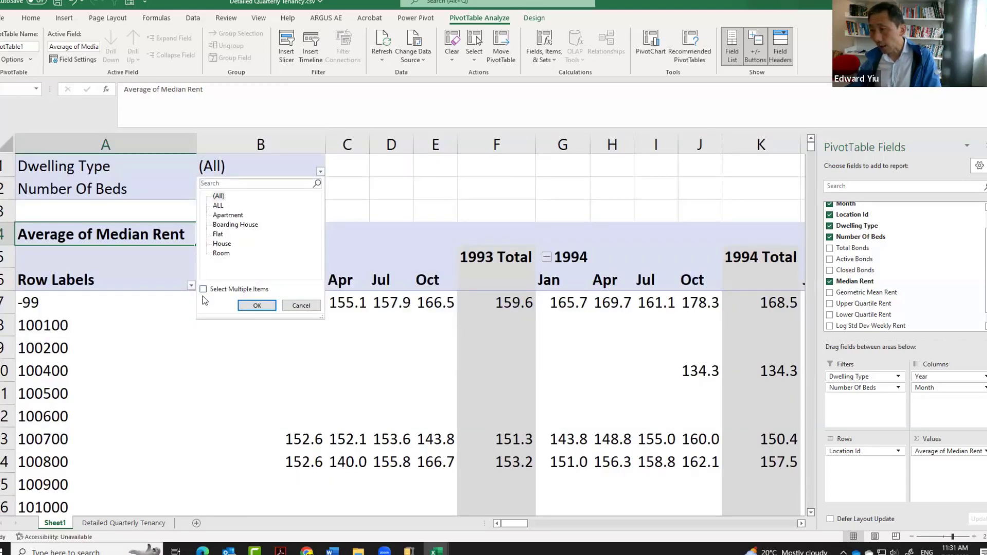
Filter the PivotTable's Dwelling Type to House only, with multiple-item selection enabled.
left_click(204, 289)
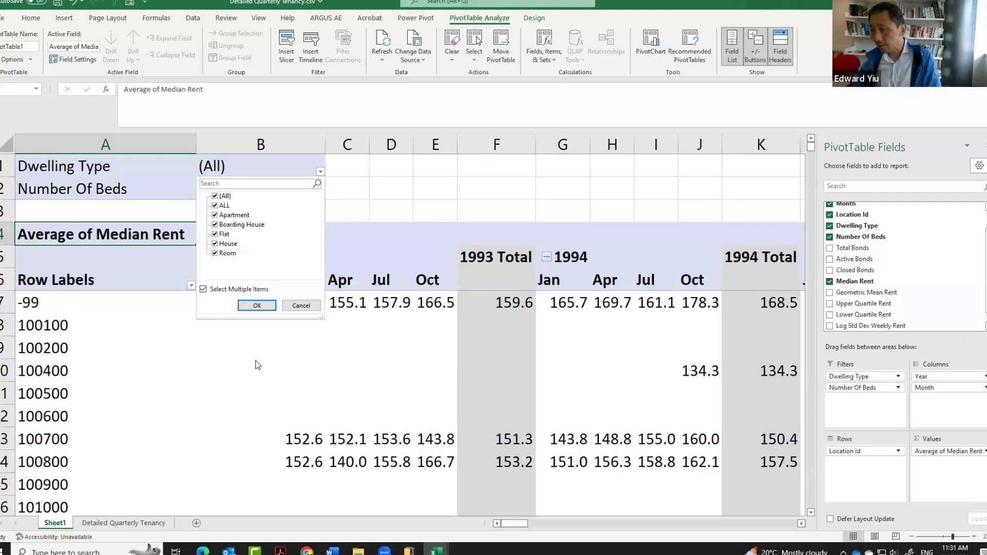
left_click(216, 197)
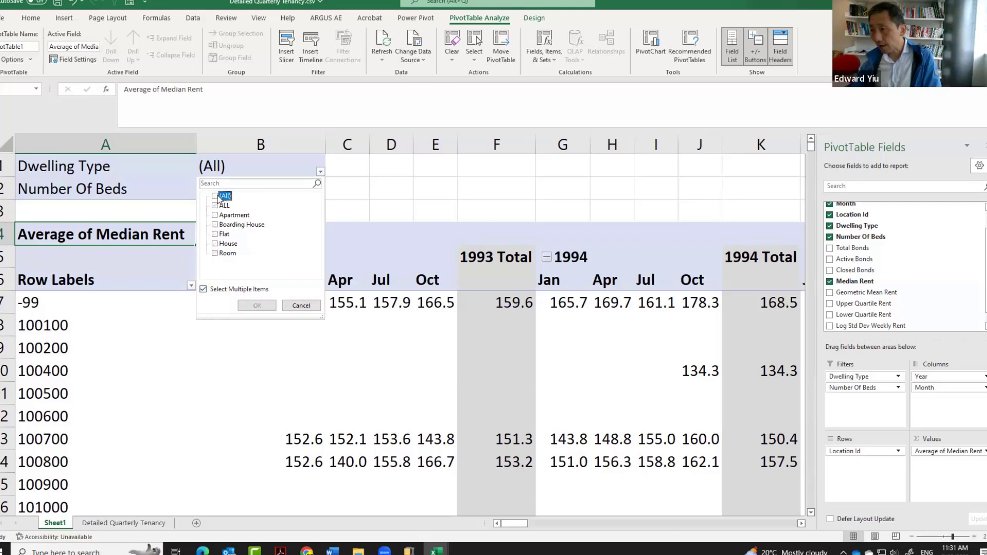
left_click(215, 245)
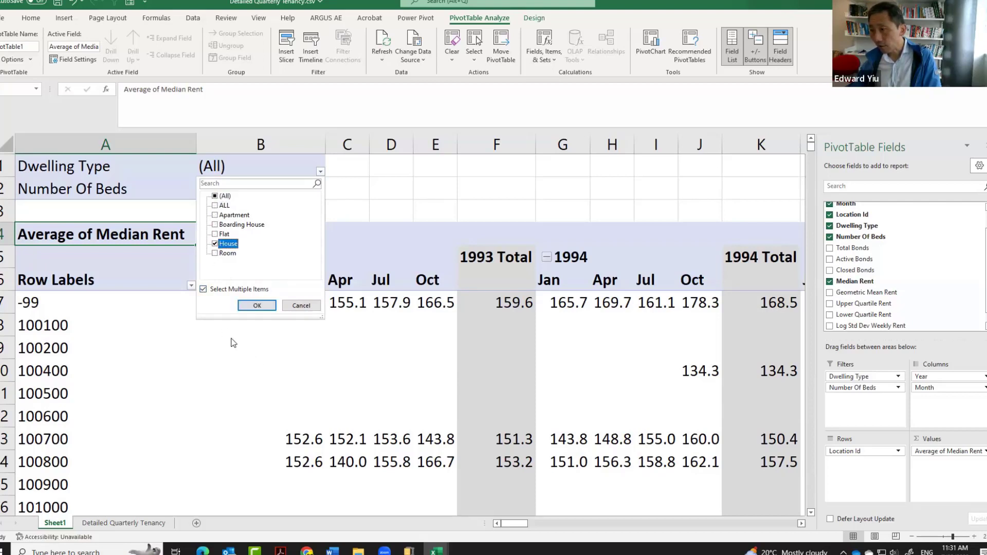
left_click(257, 306)
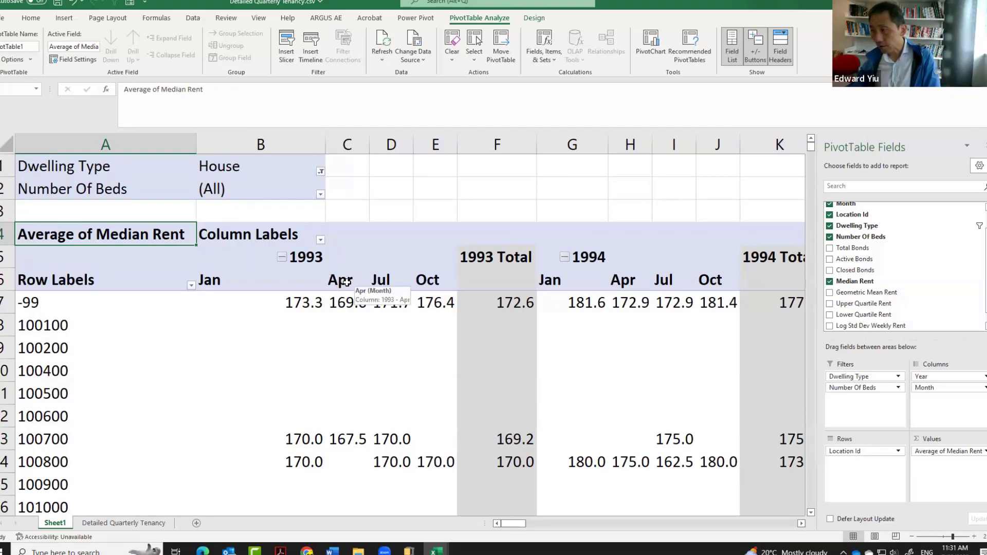
Filter Number Of Beds to the items 2 and 3, excluding 1, 4, 5+, ALL and NA.
left_click(320, 194)
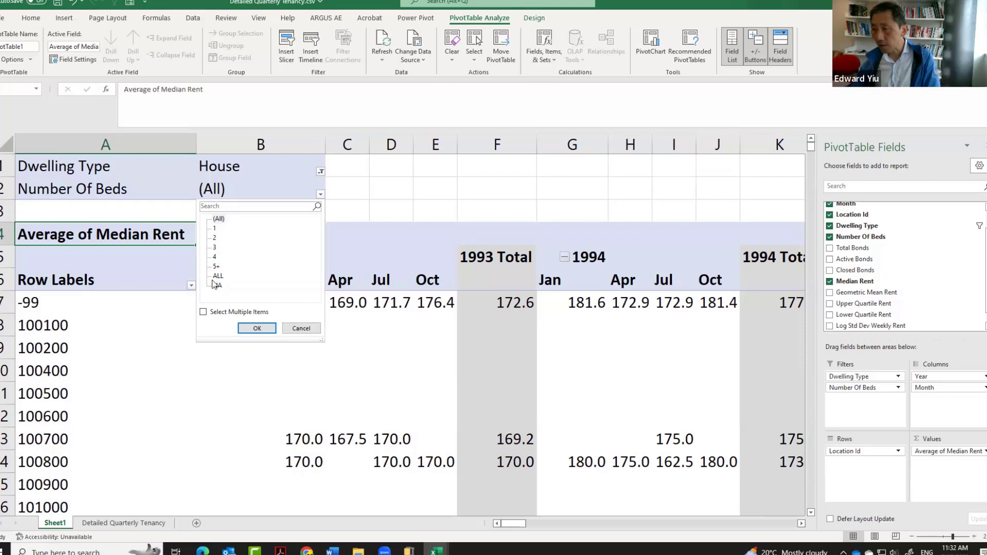
left_click(208, 312)
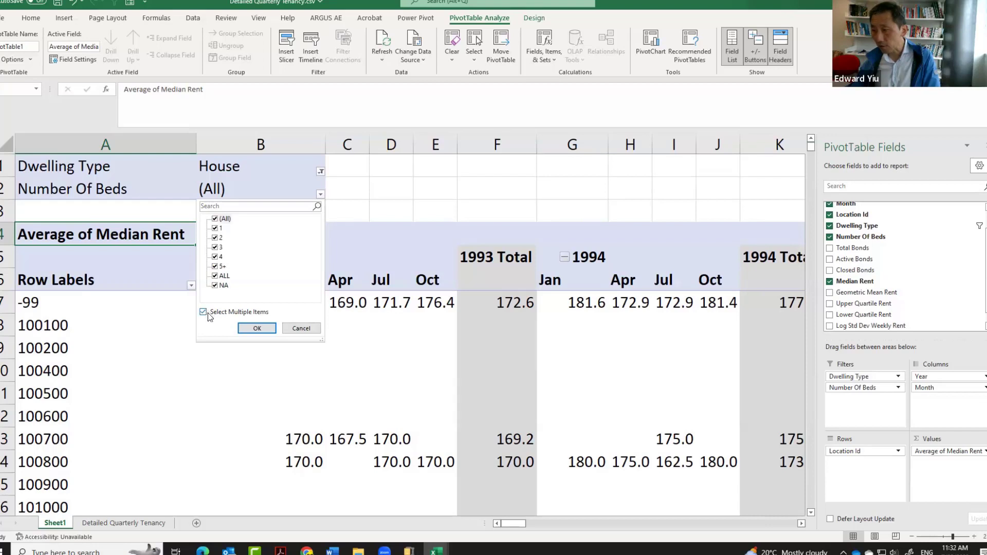
left_click(216, 257)
left_click(215, 267)
left_click(216, 276)
left_click(216, 286)
left_click(257, 329)
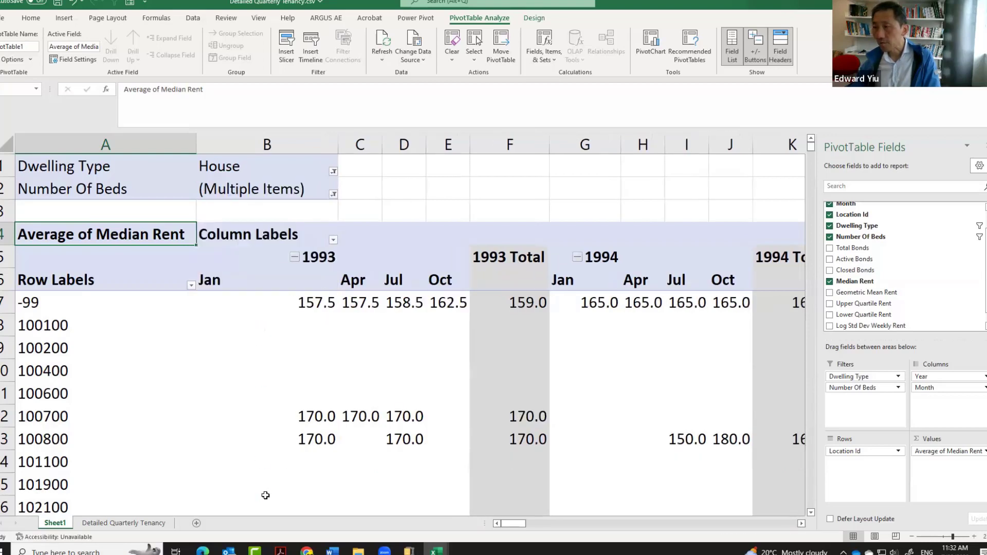
Widen the Number Of Beds filter so that it also includes the ALL item.
left_click(333, 194)
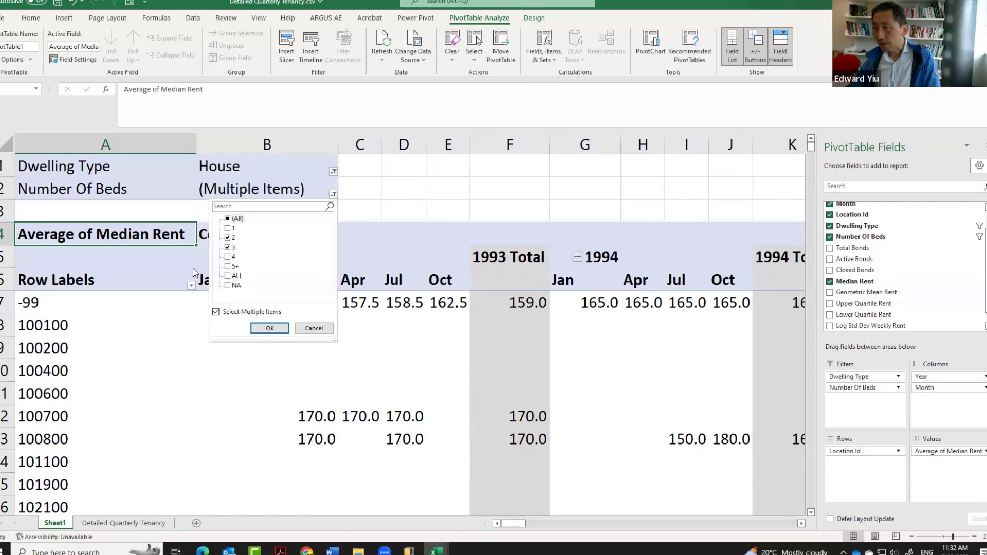
left_click(229, 278)
left_click(271, 328)
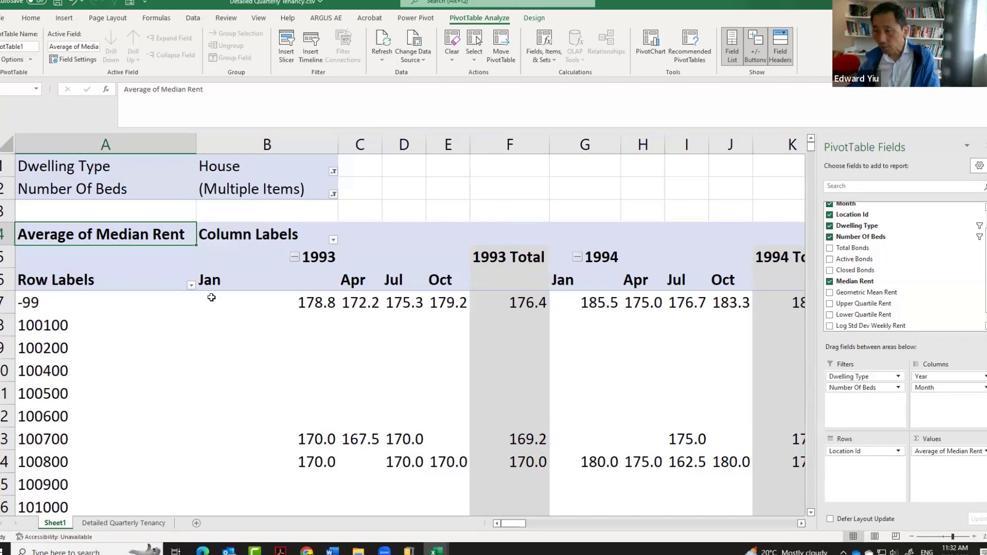
Exclude the -99 and (blank) Location Id items from the PivotTable's row labels.
left_click(191, 286)
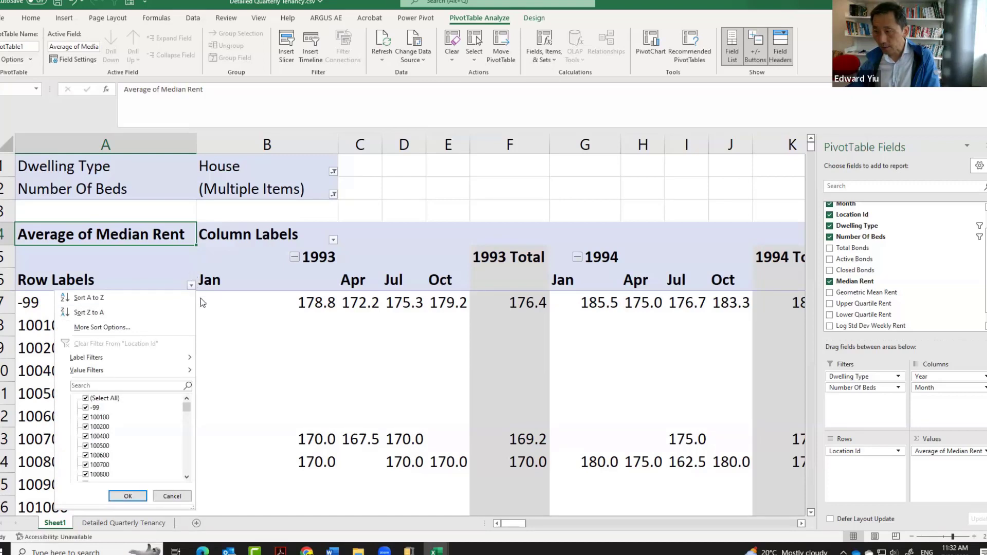
left_click(85, 408)
left_click_drag(187, 410, 190, 477)
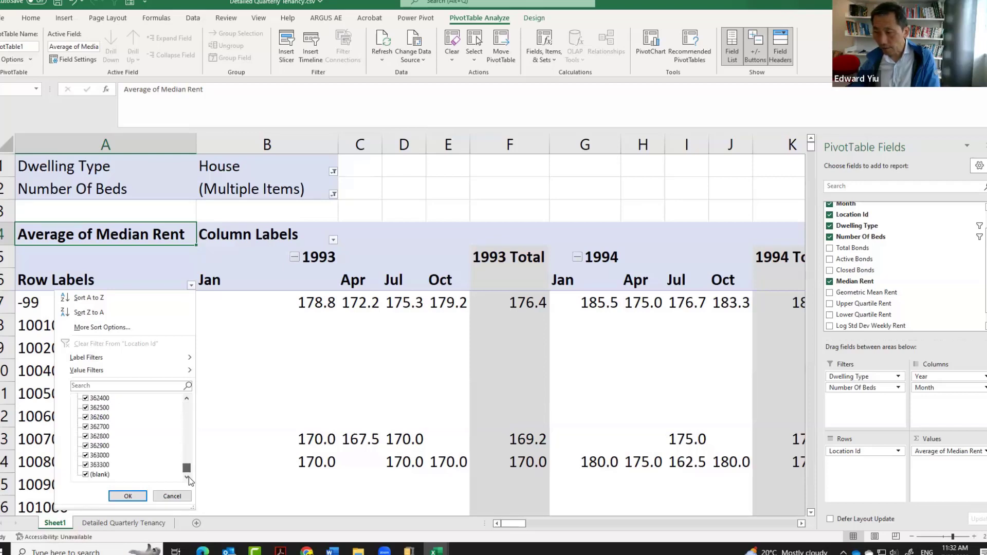
left_click(87, 474)
left_click(128, 496)
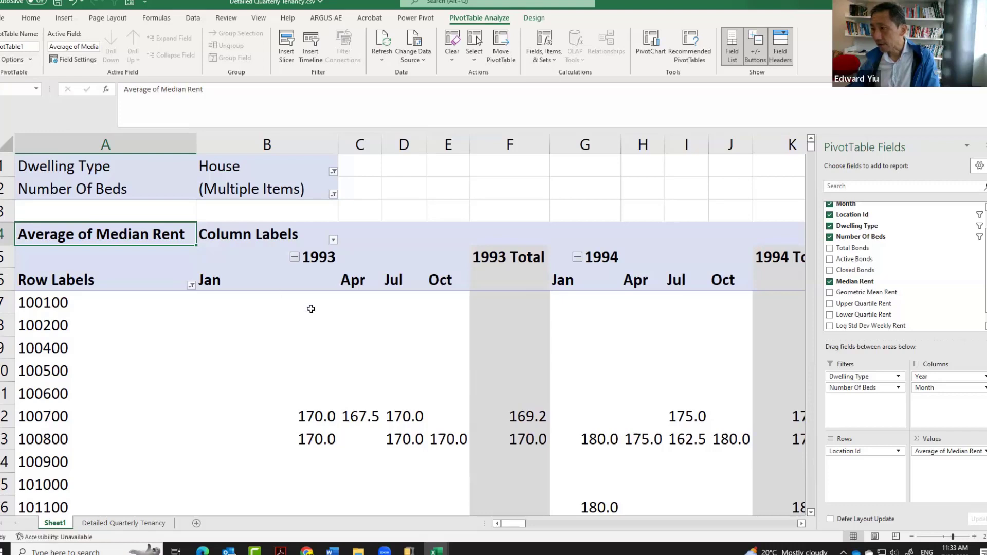
Rename the PivotTable's Row Labels header to SA1.
left_click(76, 284)
type("SA1")
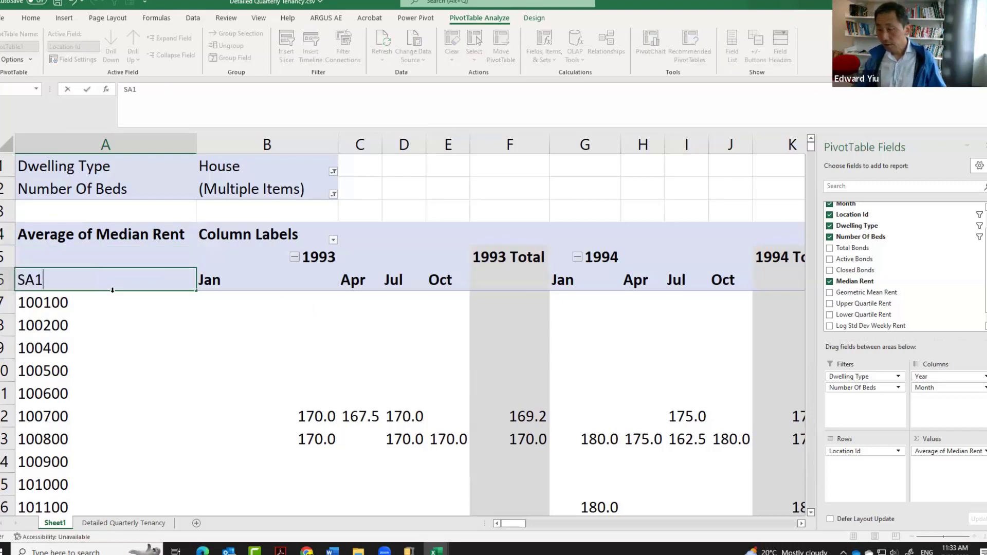
left_click(191, 326)
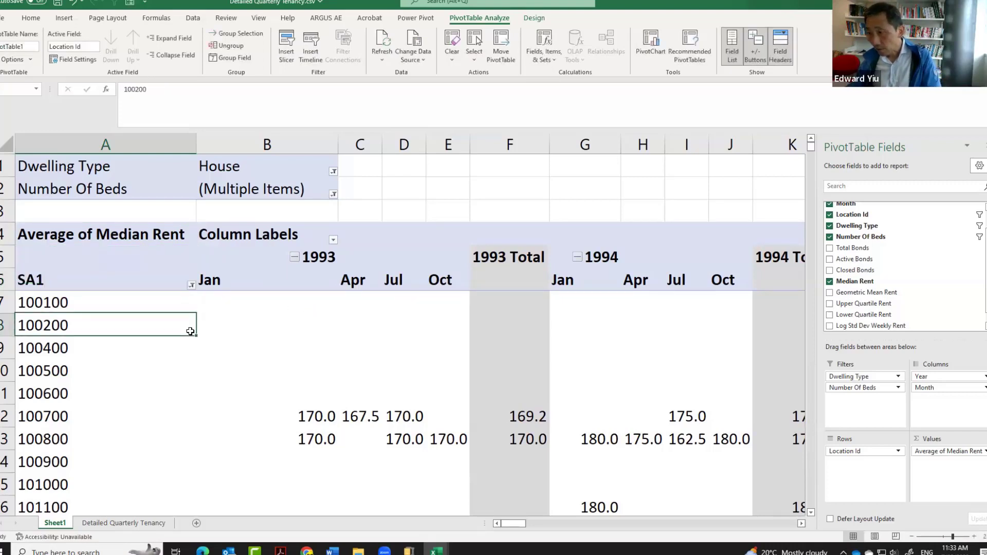
Copy the PivotTable from its year and month header rows down to location 116000 into a new sheet, Sheet2, as plain values.
left_click(2, 280)
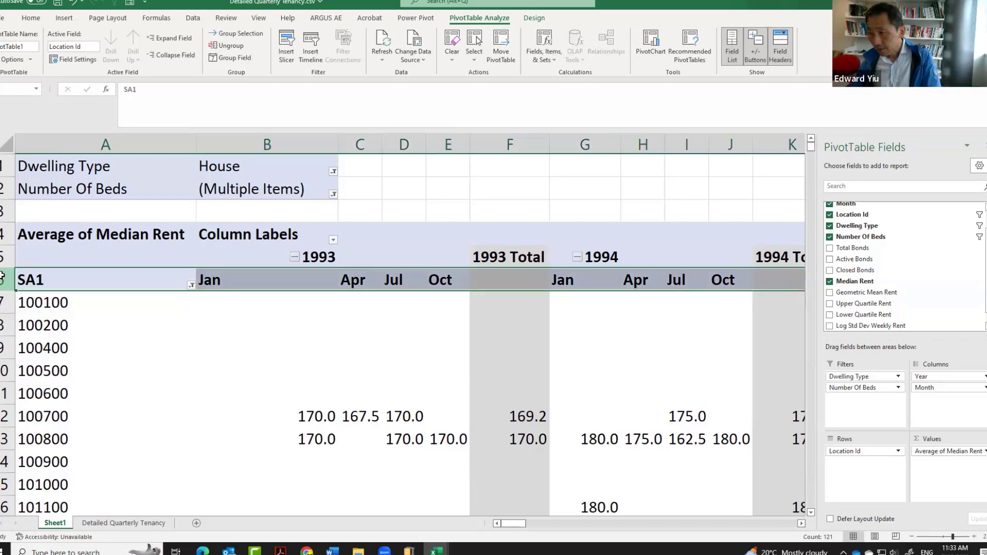
left_click_drag(2, 280, 19, 441)
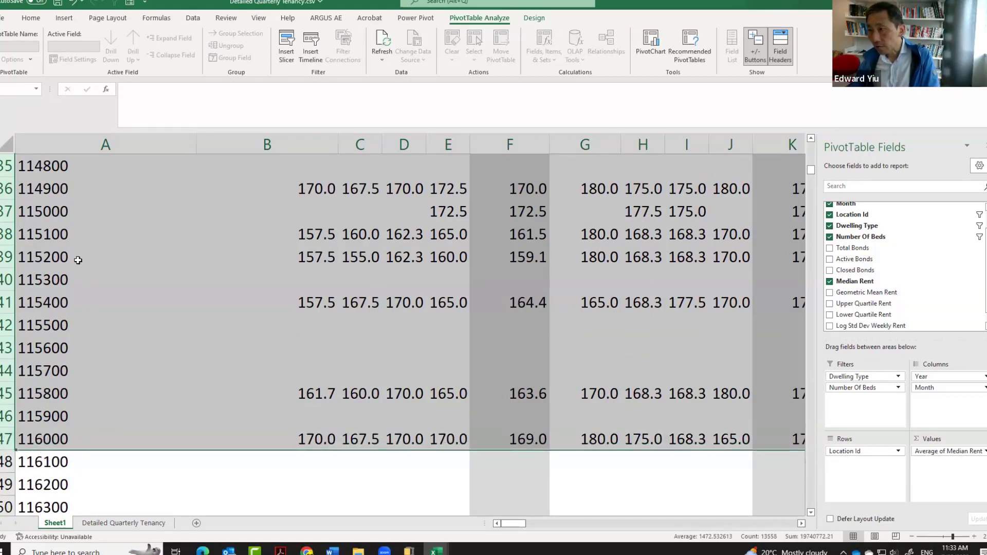
right_click(237, 303)
left_click(267, 330)
scroll(267, 330, "up", 6)
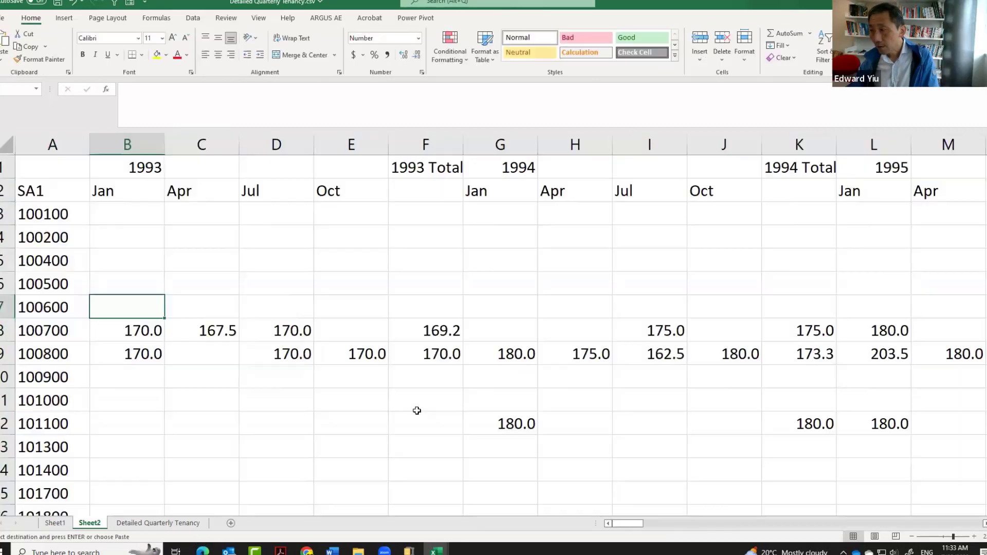
Delete the yearly Total columns, such as 1993 Total and 1994 Total, from the copied table.
right_click(437, 145)
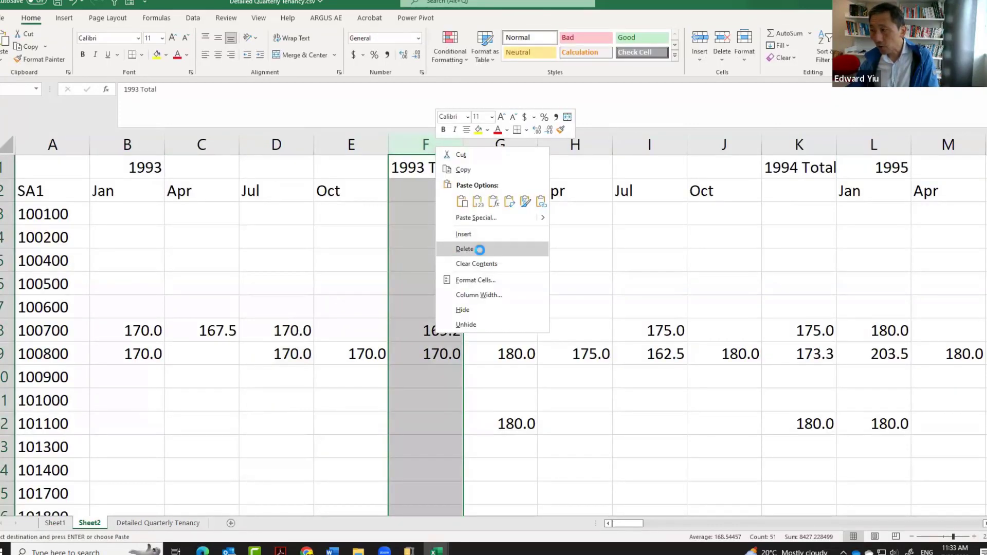
left_click(480, 249)
left_click(725, 145)
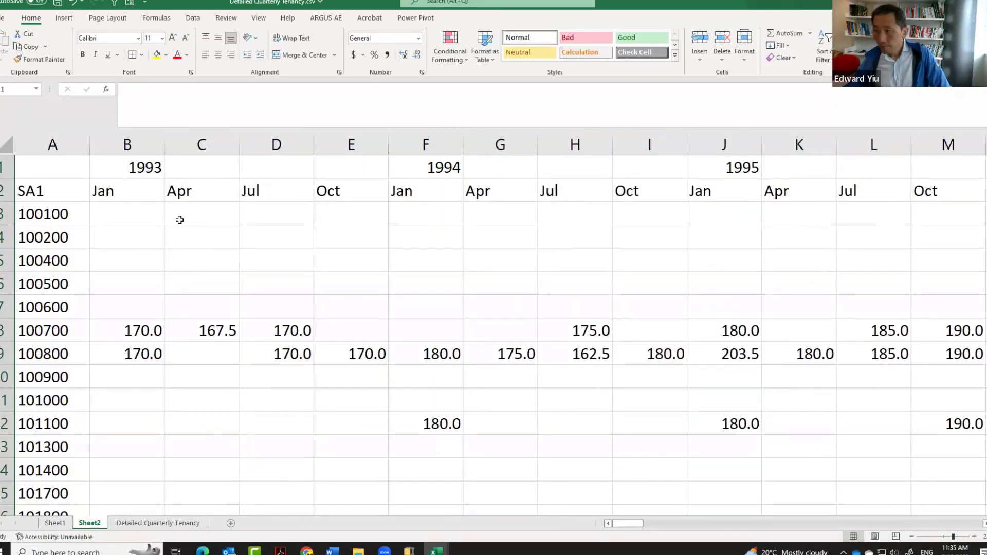
Insert a line chart of the rents for SA1 100800, covering all quarters from 1993 to 2022 (B9:DQ9).
left_click(31, 354)
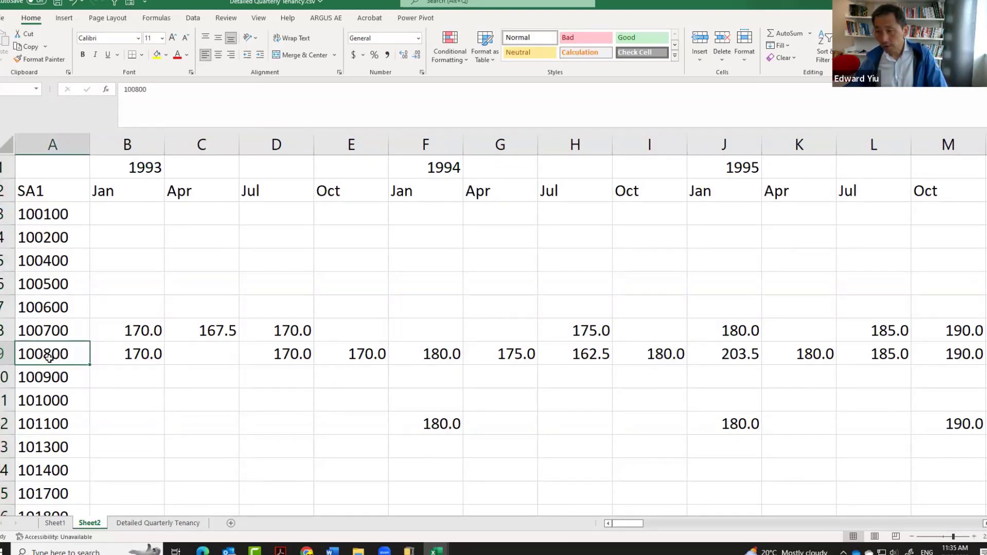
left_click_drag(117, 356, 891, 342)
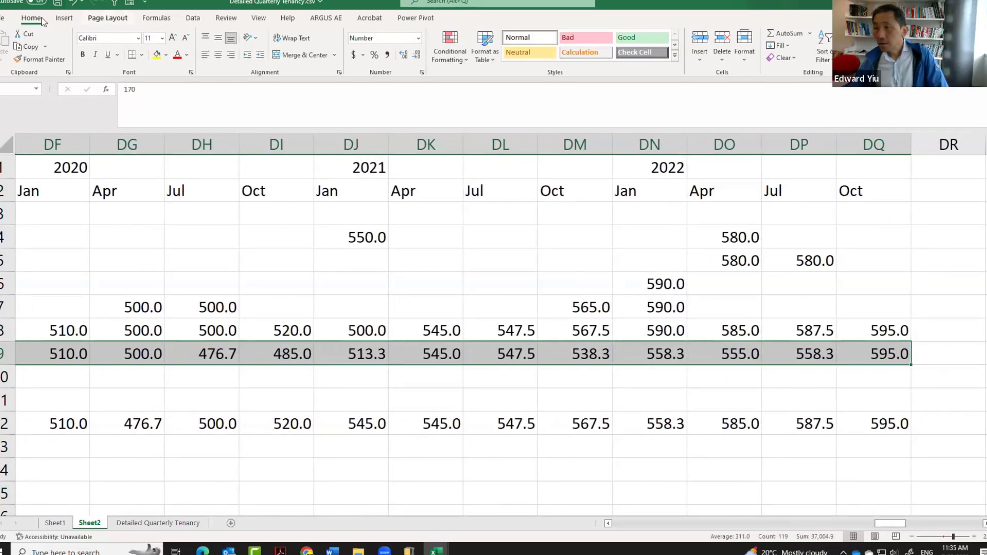
left_click(65, 18)
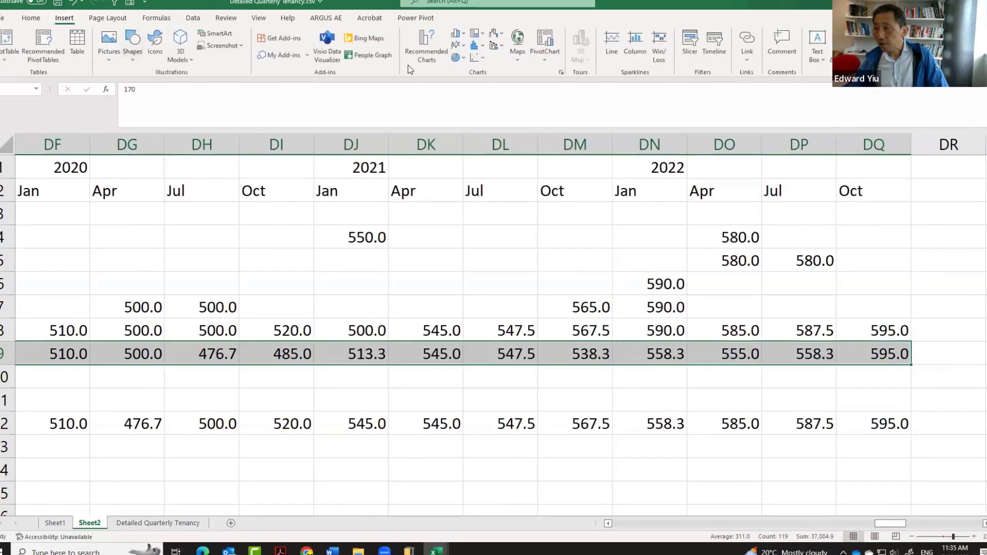
left_click(458, 46)
left_click(478, 85)
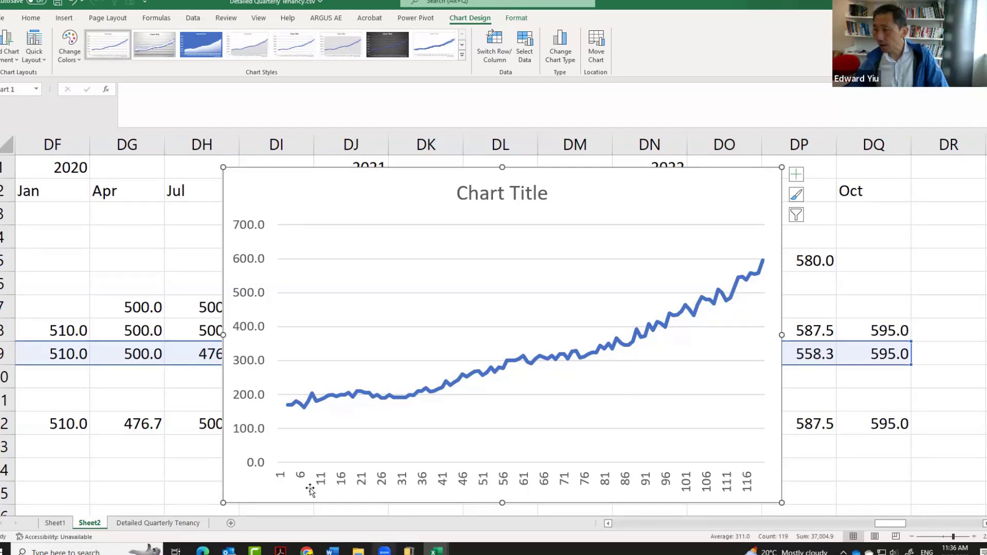
Set the chart's horizontal axis labels to the year and month headers in Sheet2!$B$1:$DQ$2.
right_click(570, 442)
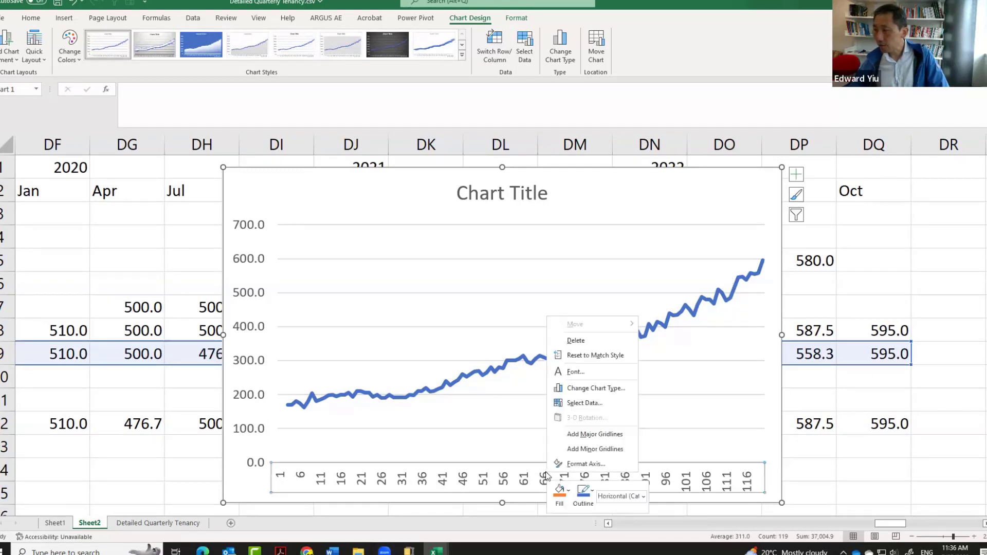
left_click(592, 402)
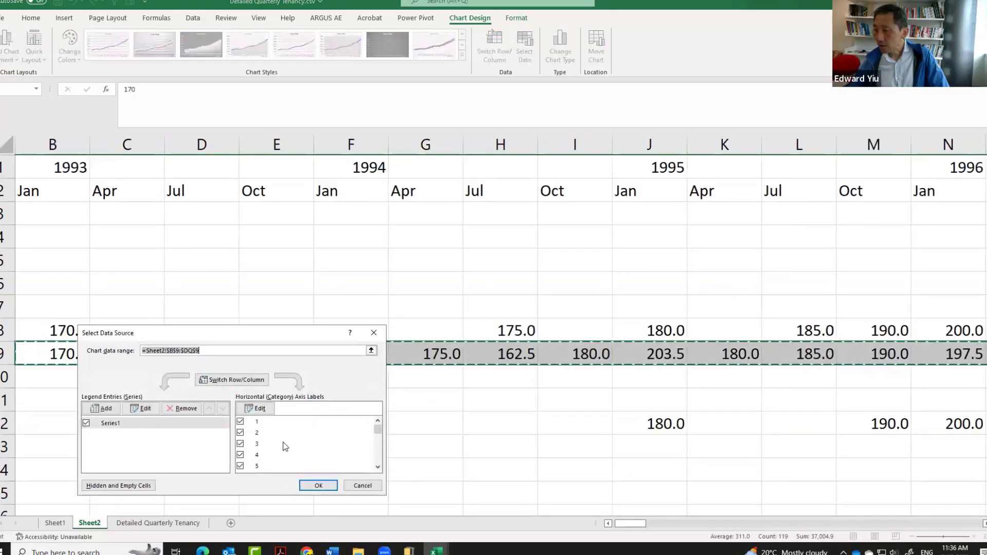
left_click(194, 346)
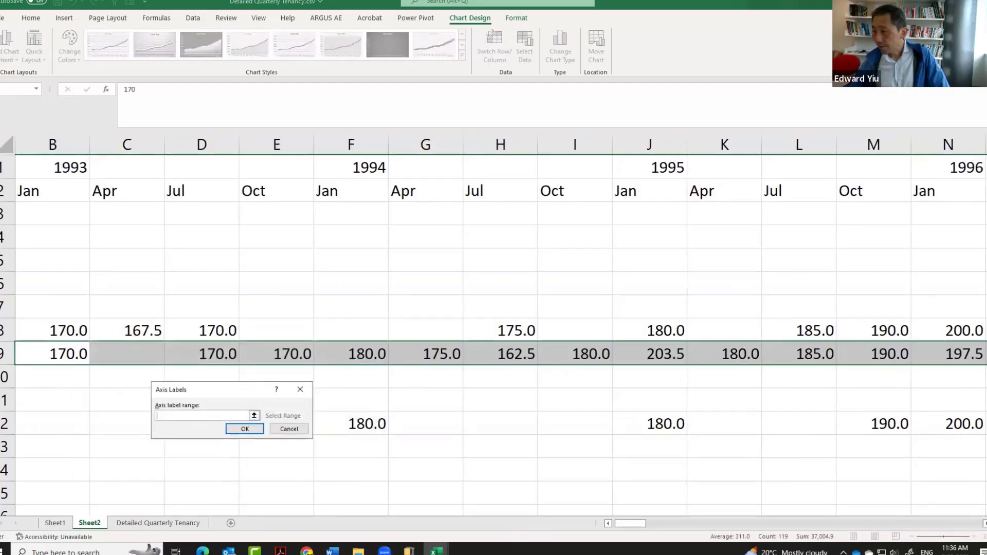
left_click_drag(72, 168, 911, 201)
left_click_drag(984, 191, 730, 190)
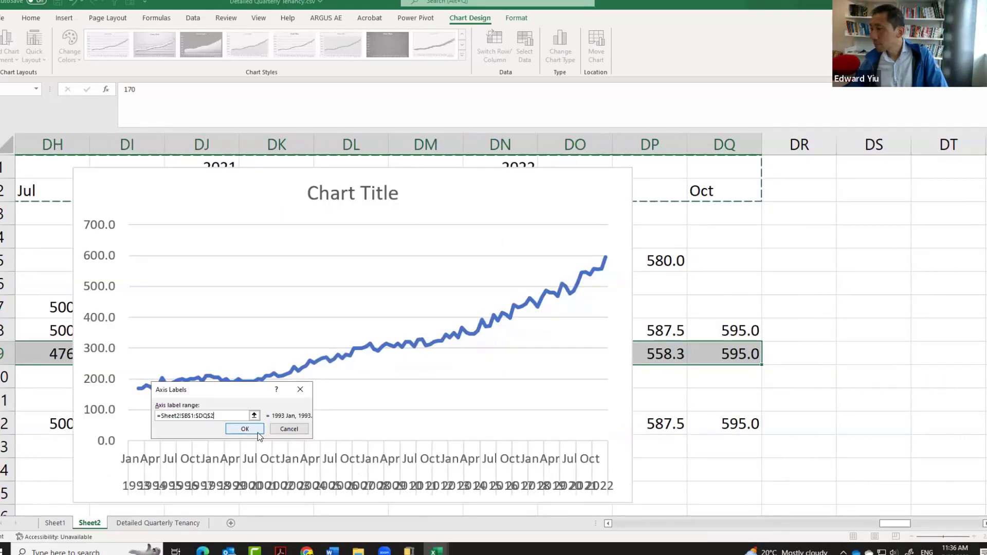
left_click(242, 433)
Name the chart's data series from the location cell containing 100800 and apply the data source changes.
left_click(109, 423)
left_click(142, 408)
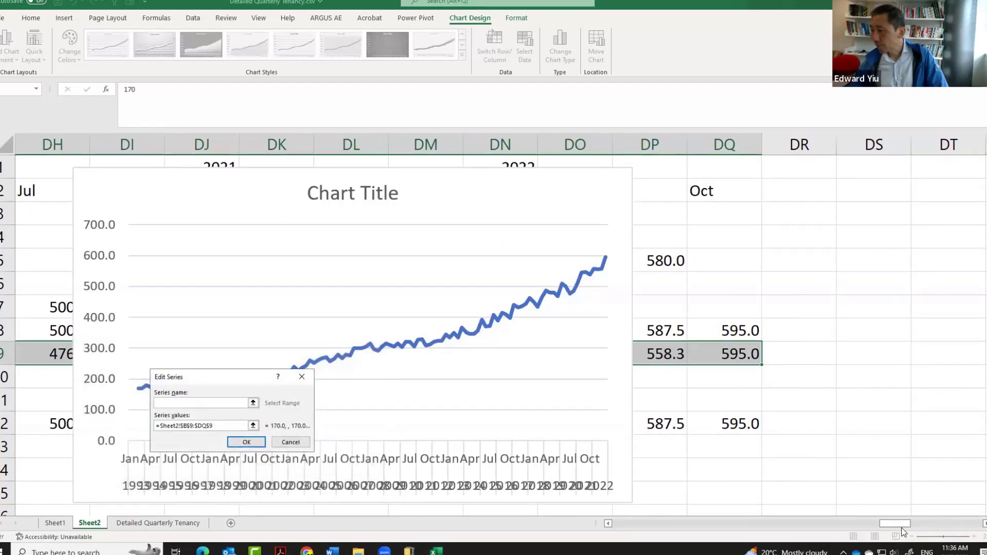
left_click_drag(902, 528, 751, 535)
left_click_drag(622, 539, 612, 537)
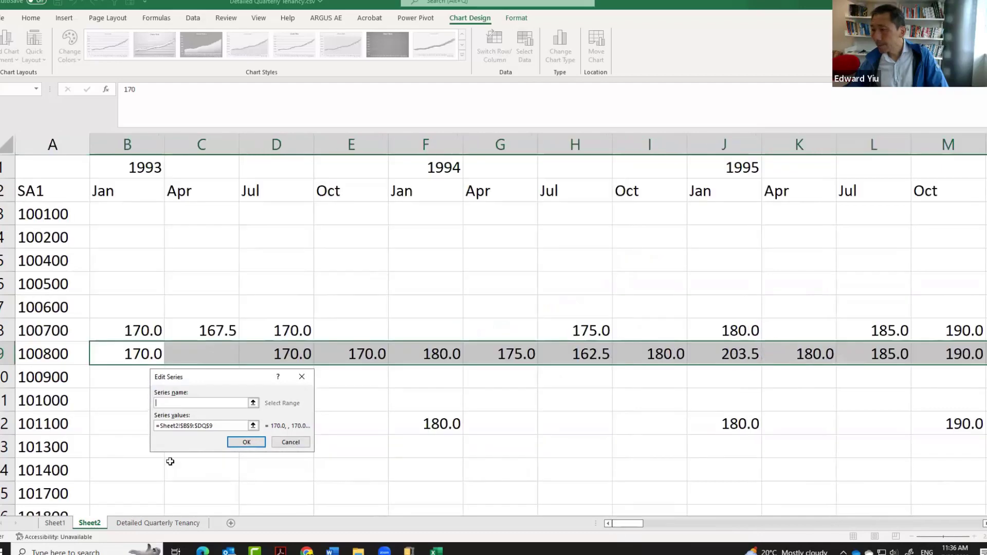
left_click(34, 350)
left_click(246, 442)
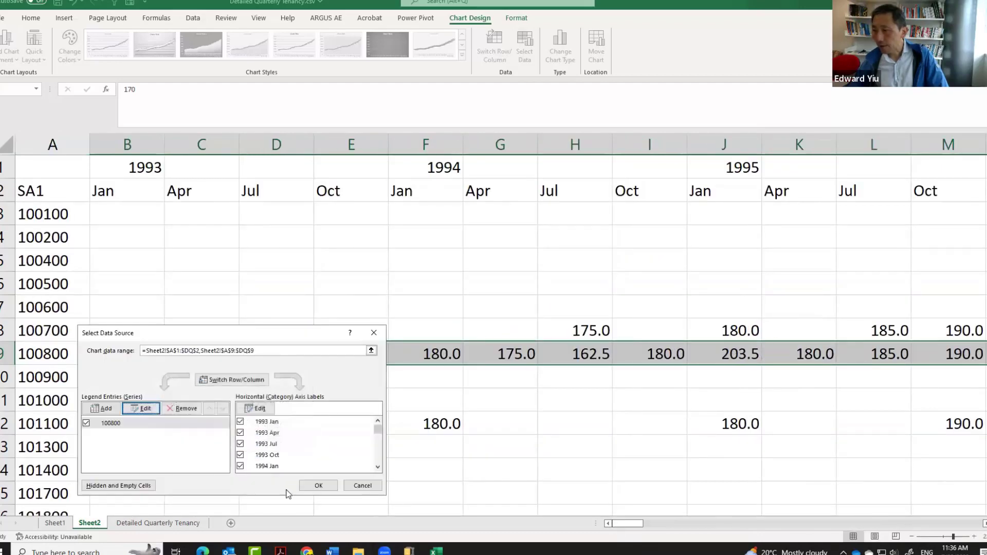
left_click(318, 485)
Move the line chart to its own new chart sheet.
right_click(855, 451)
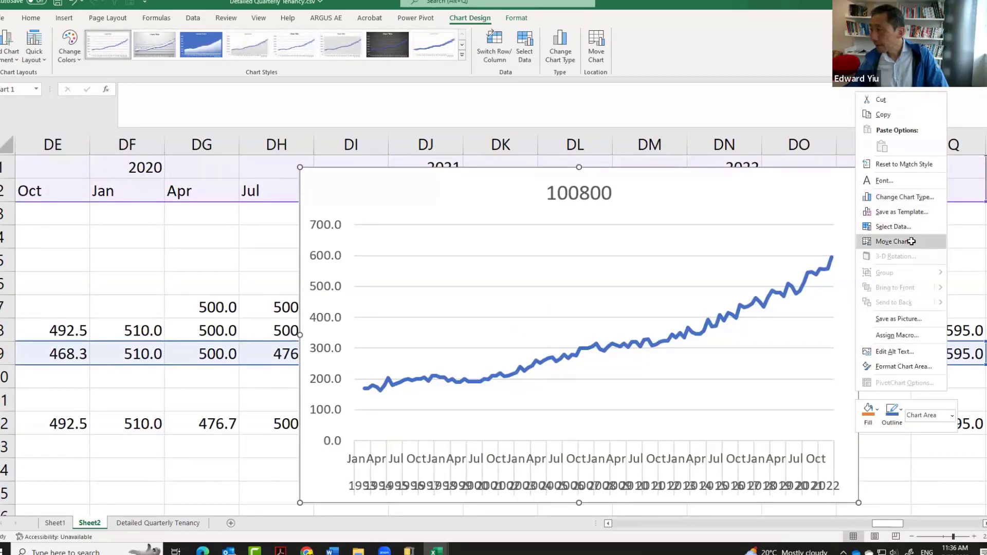
left_click(910, 240)
left_click(929, 275)
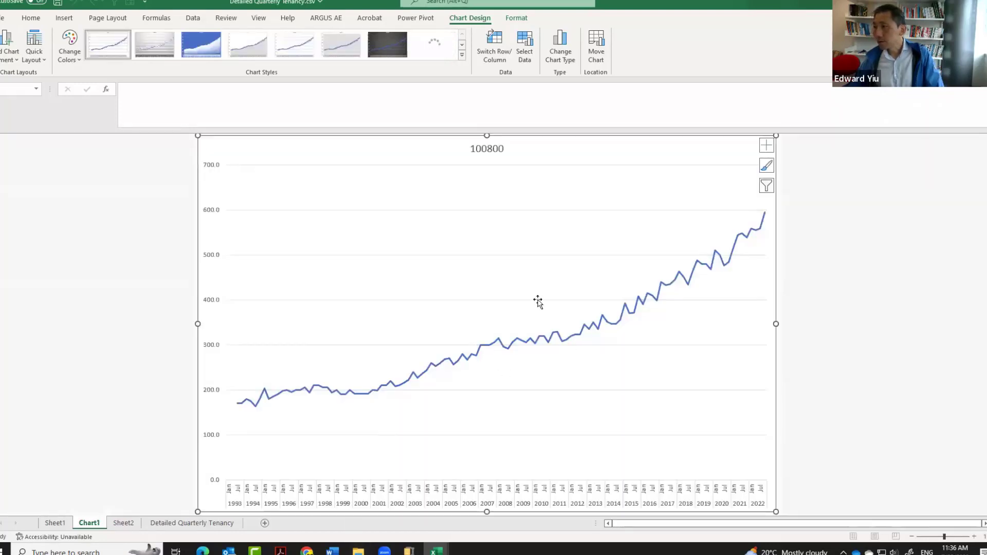
Change the chart title to "House Median Rental Index of SA1 = 100800".
left_click(482, 157)
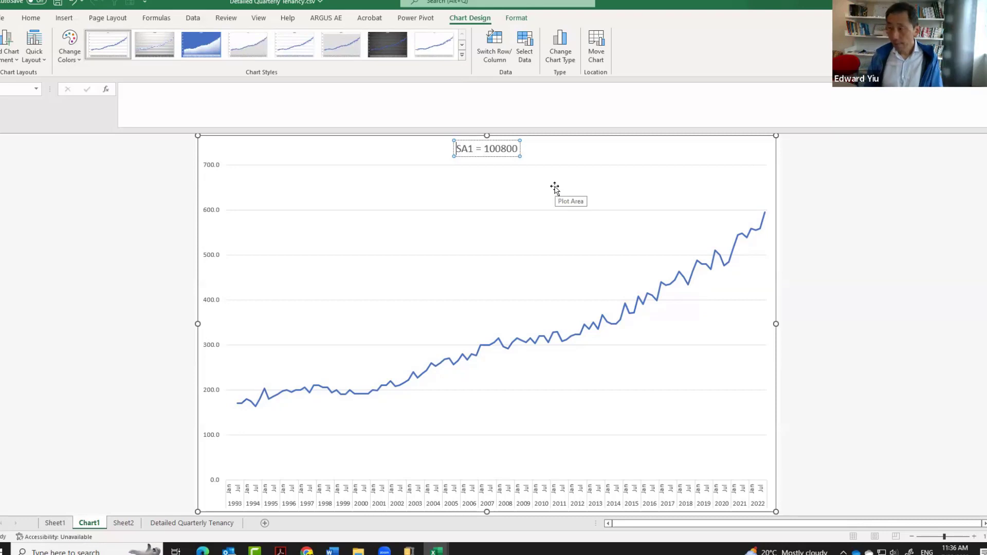
type("Rental")
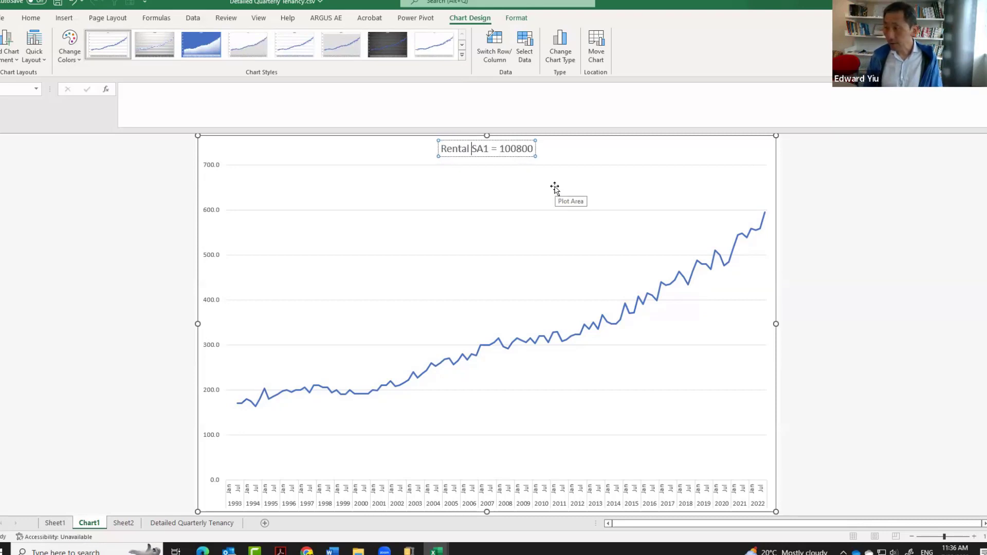
key("Home")
type("House ")
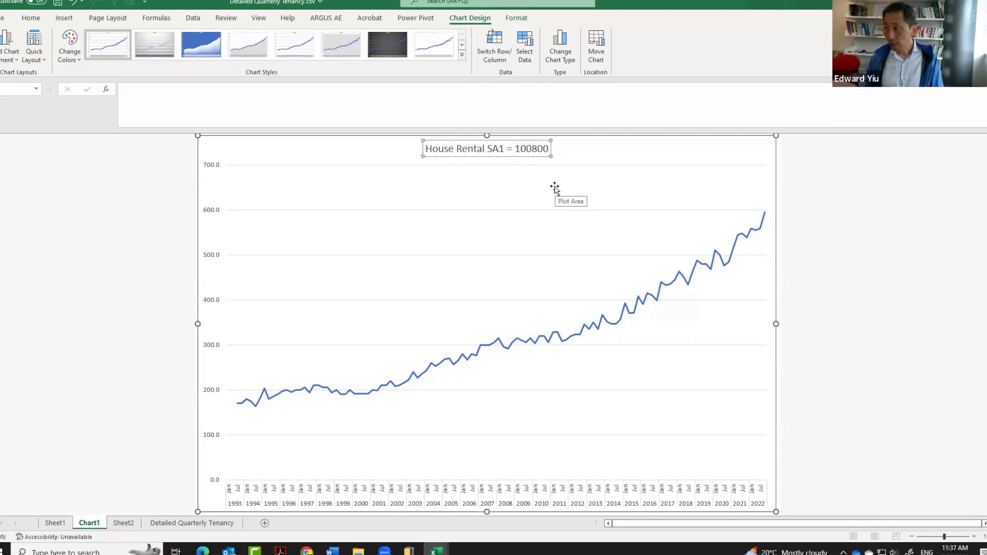
type("Index")
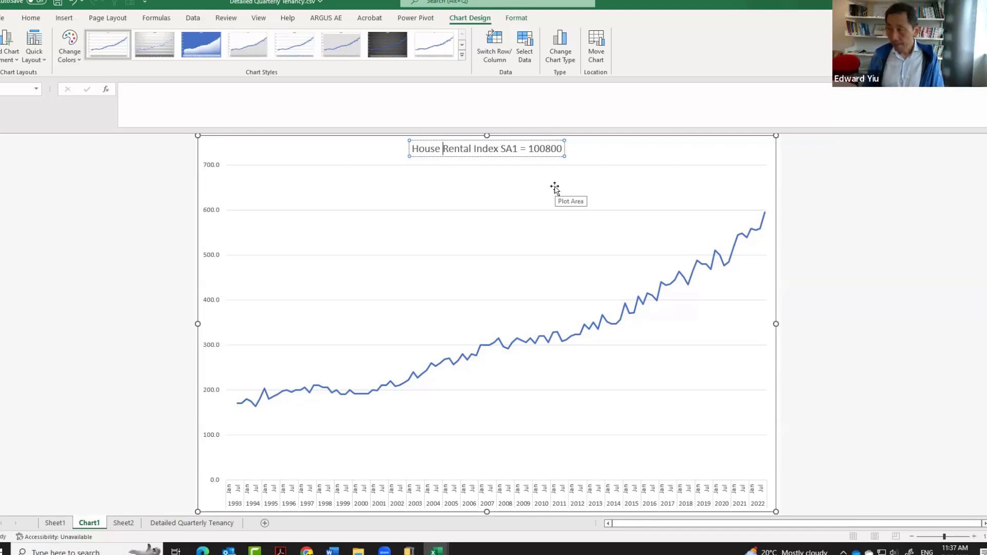
key("ctrl+Left")
key("ctrl+Left")
type("Median")
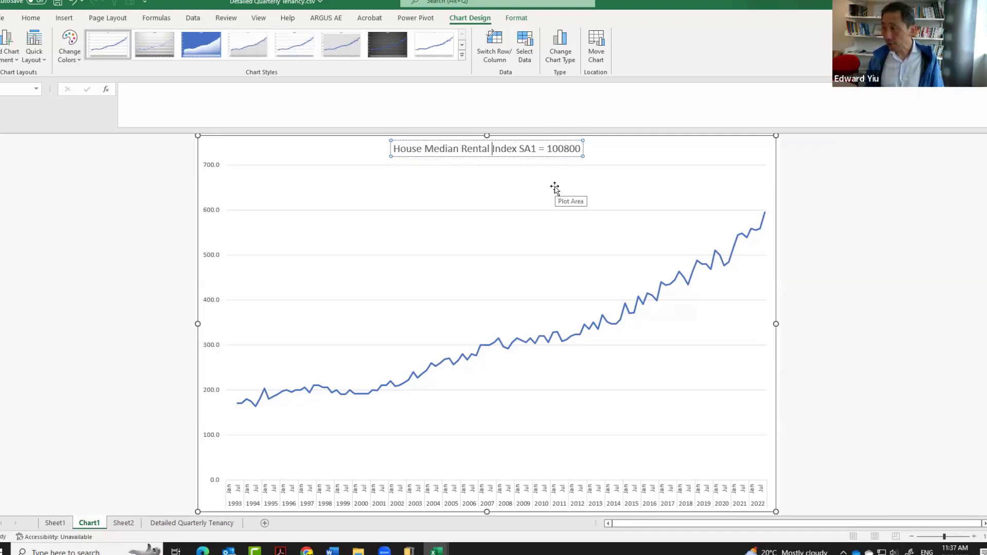
type(" of")
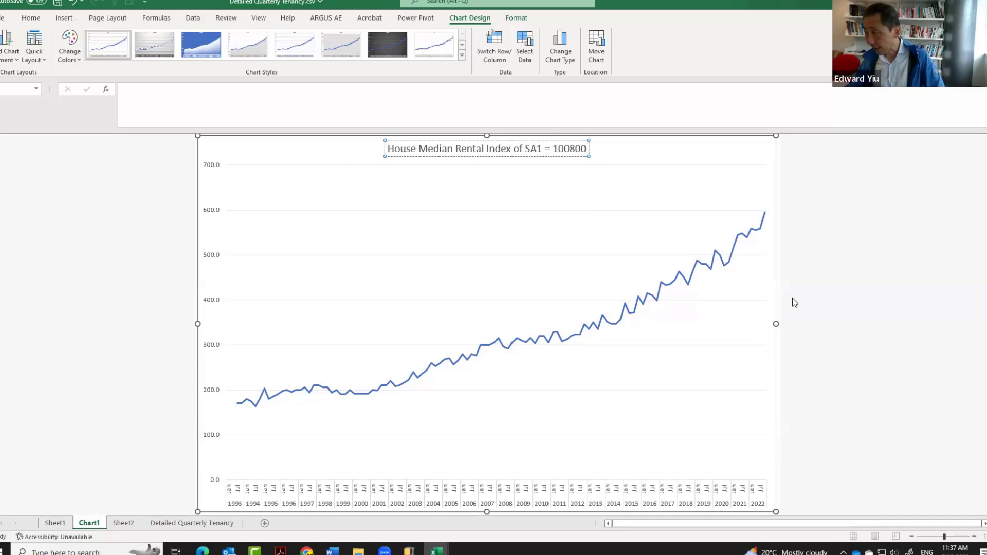
Return to the Detailed Quarterly Tenancy data sheet.
left_click(192, 524)
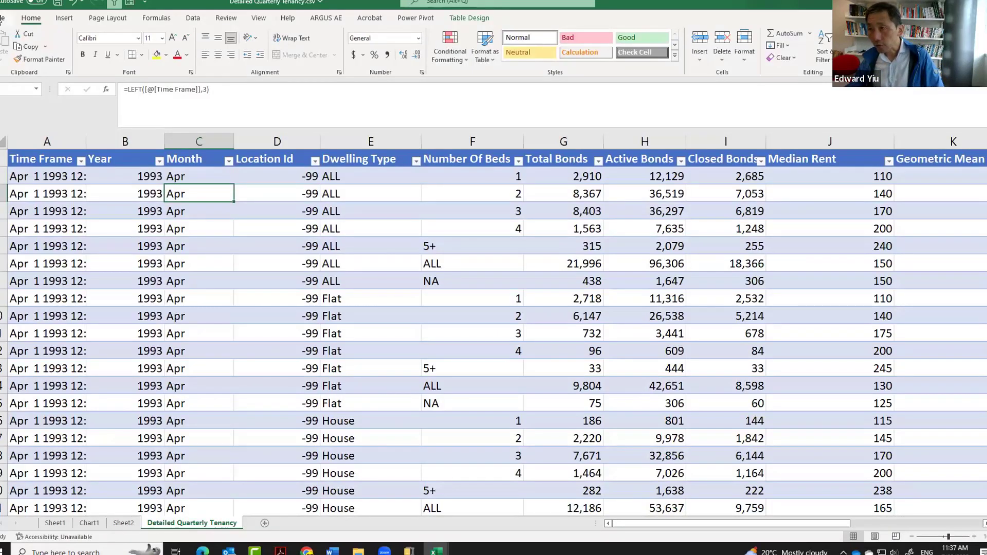